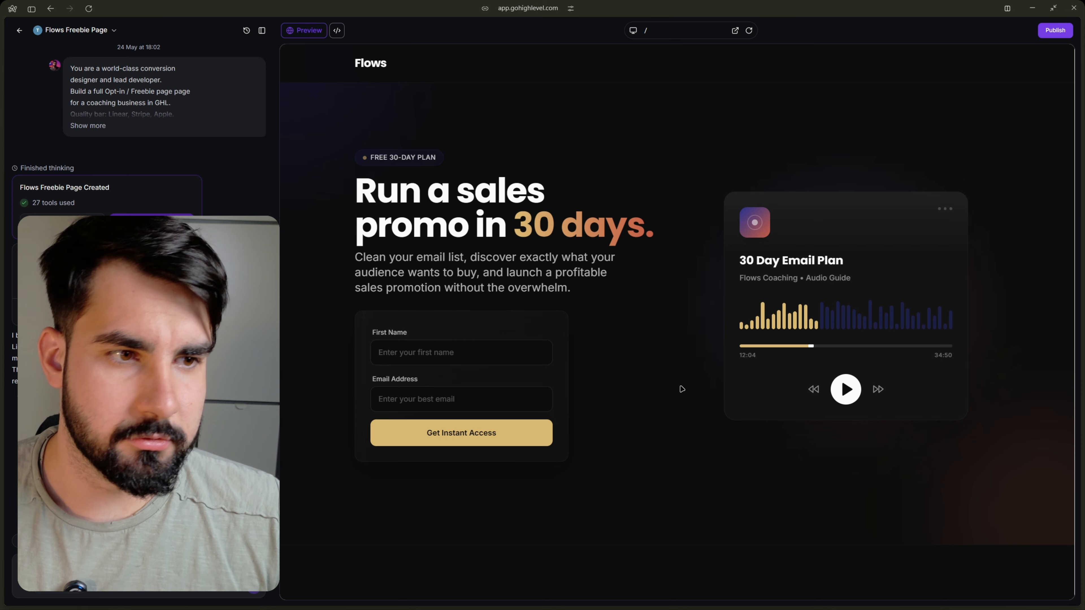
Review the Flows freebie page preview, then the brand details and layout settings in Flows Page Architect.
{"action": "scroll", "coordinate": [824, 294], "scroll_direction": "down", "scroll_amount": 3}
{"action": "scroll", "coordinate": [824, 295], "scroll_direction": "down", "scroll_amount": 5}
{"action": "scroll", "coordinate": [783, 307], "scroll_direction": "up", "scroll_amount": 10}
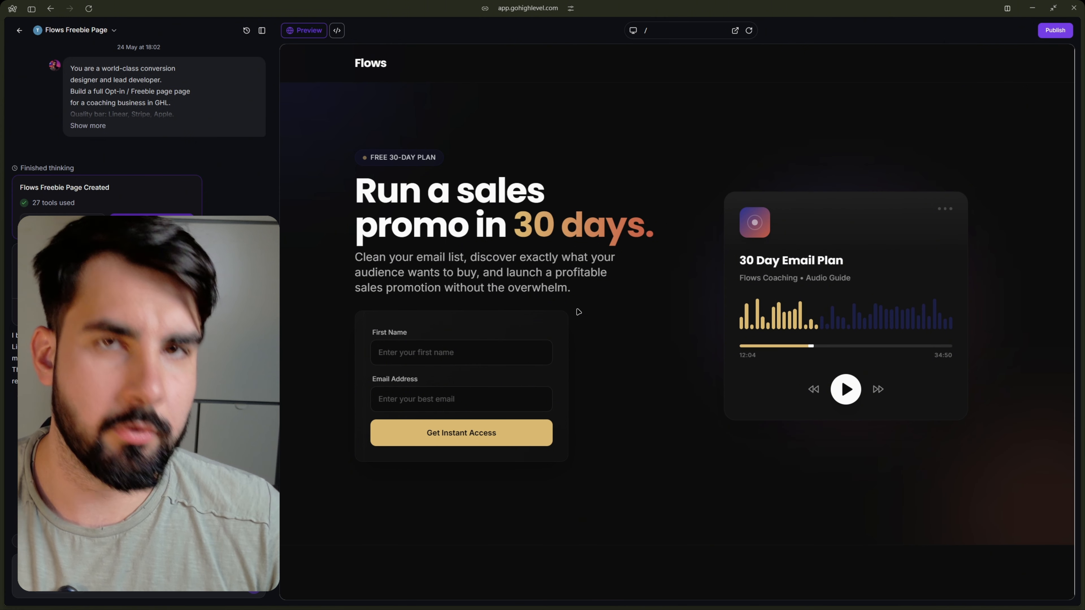
{"action": "key", "text": "ctrl+Tab"}
{"action": "scroll", "coordinate": [349, 208], "scroll_direction": "down", "scroll_amount": 2}
{"action": "scroll", "coordinate": [347, 201], "scroll_direction": "up", "scroll_amount": 3}
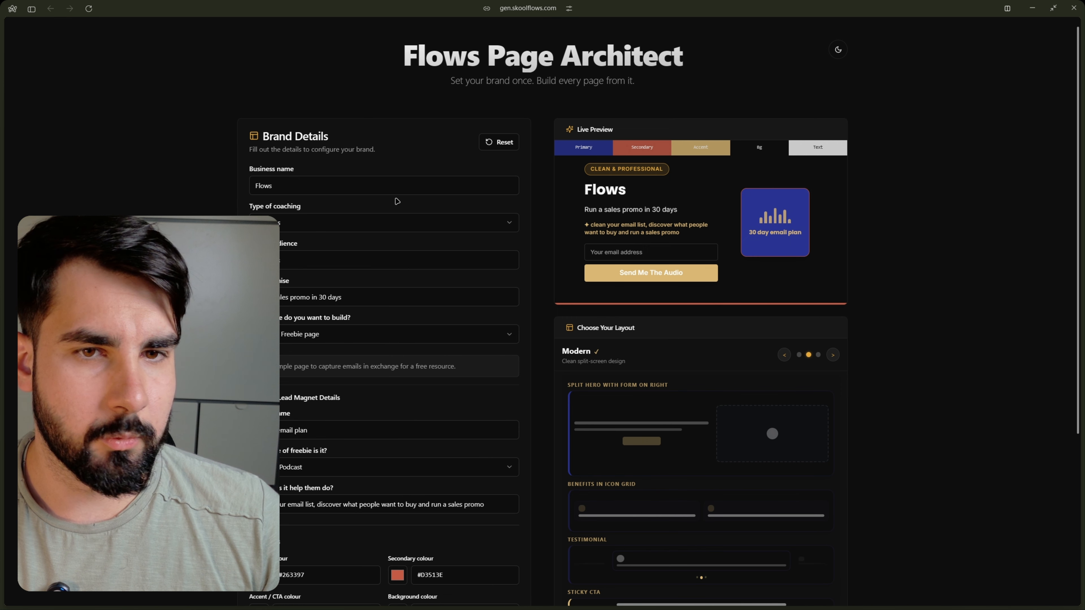
{"action": "scroll", "coordinate": [766, 255], "scroll_direction": "down", "scroll_amount": 2}
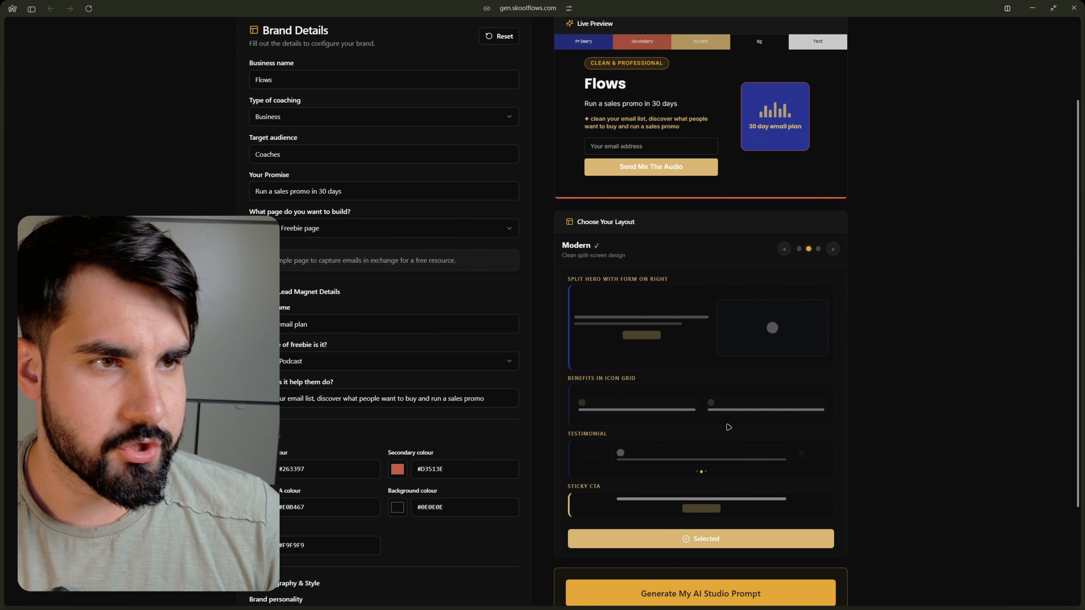
{"action": "scroll", "coordinate": [526, 384], "scroll_direction": "down", "scroll_amount": 3}
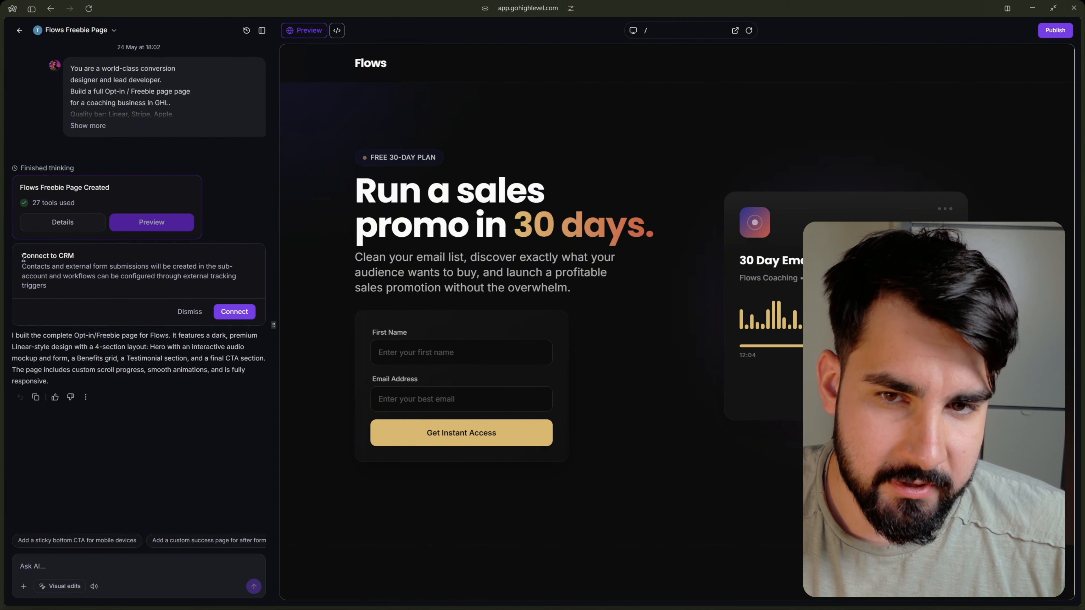
Read the Connect to CRM suggestion in the freebie page's AI chat and dismiss it.
{"action": "left_click_drag", "start_coordinate": [29, 257], "coordinate": [111, 285]}
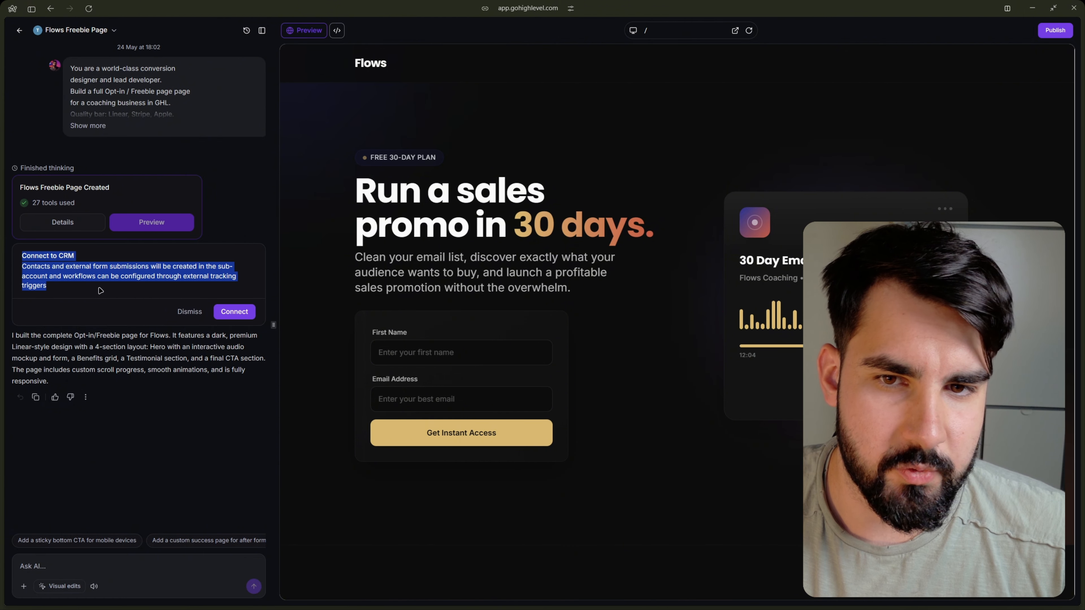
{"action": "left_click", "coordinate": [96, 277]}
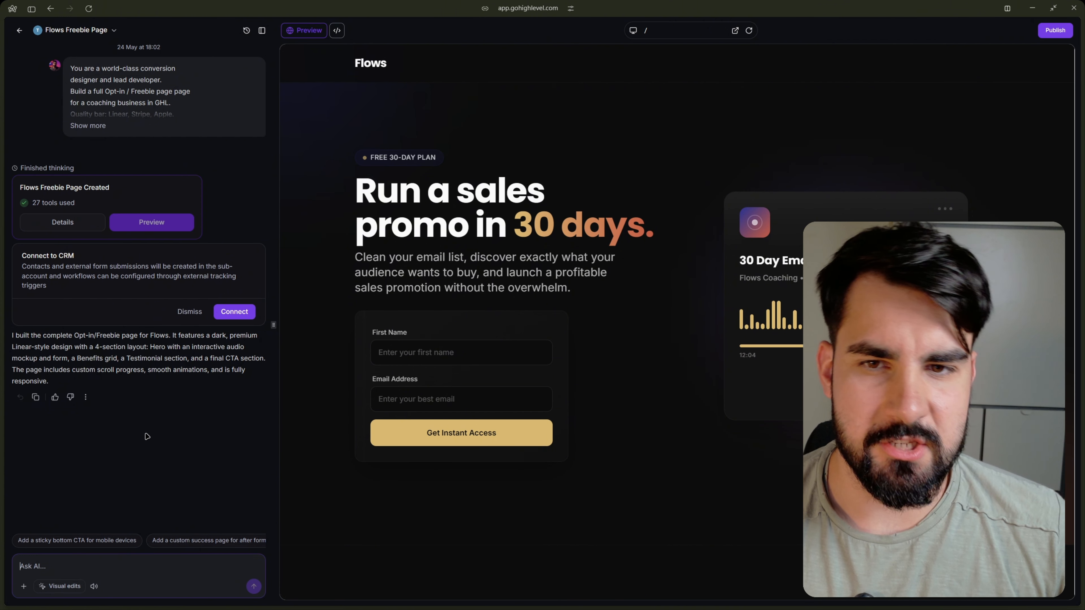
{"action": "left_click", "coordinate": [190, 312]}
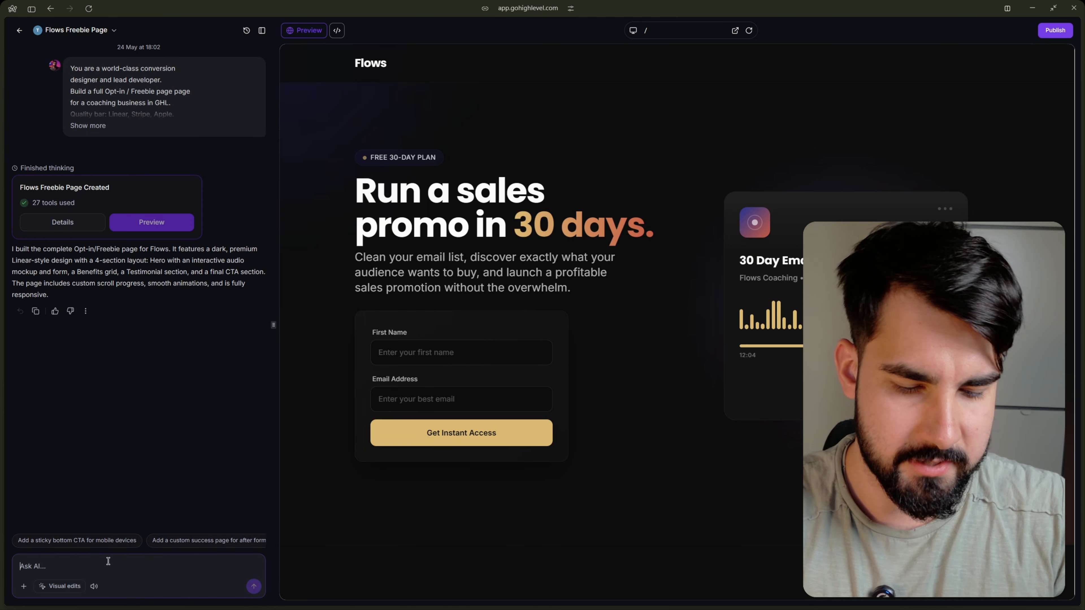
Ask the AI "hey connect the form to ghl" and accept connecting the page's forms to the CRM.
{"action": "type", "text": "hey connect the form to ghl"}
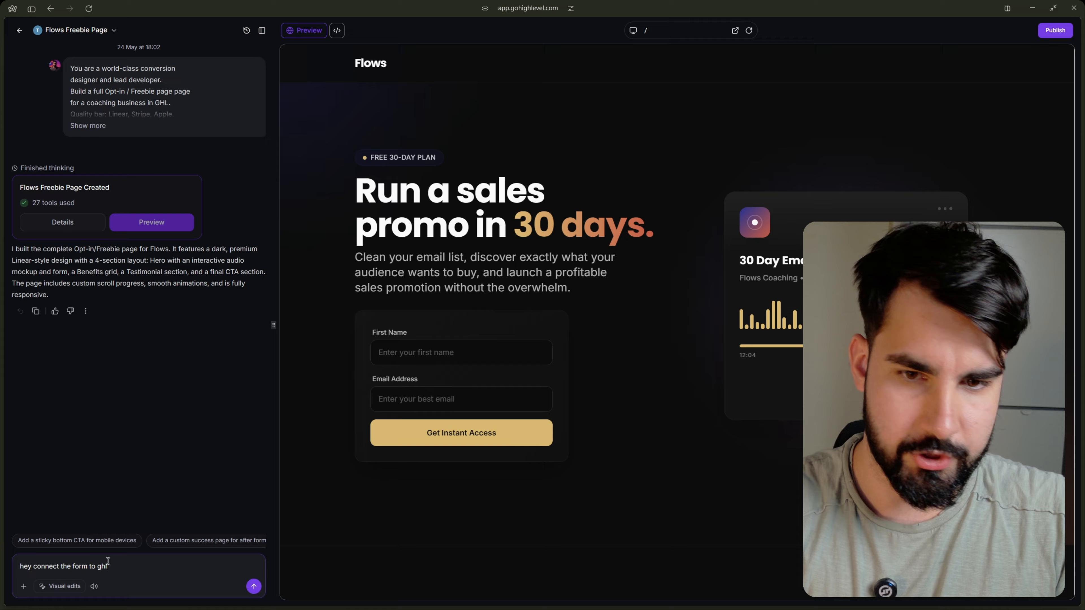
{"action": "key", "text": "Return"}
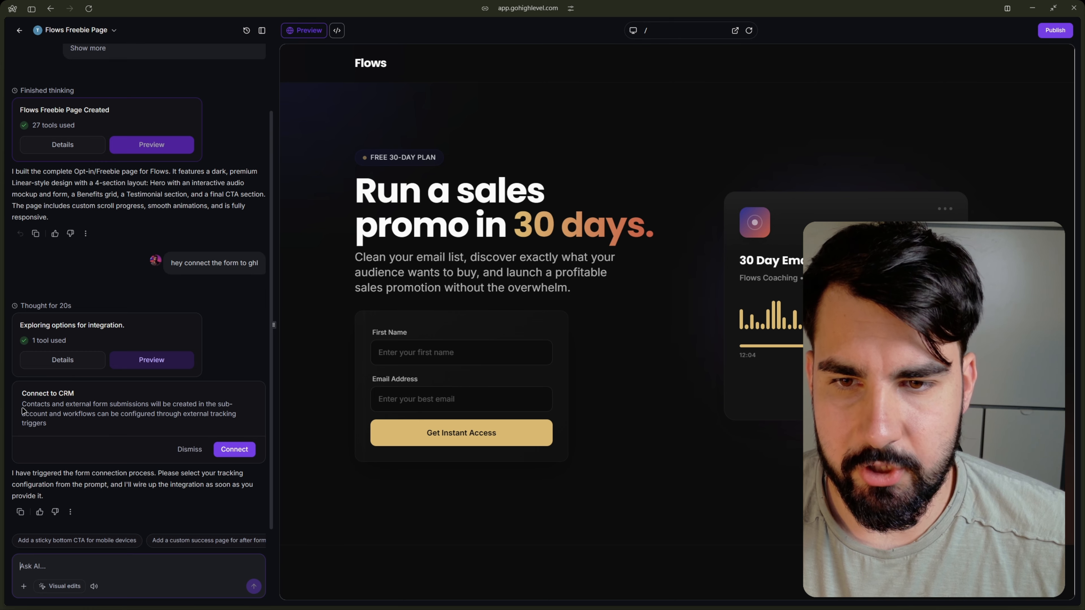
{"action": "left_click", "coordinate": [233, 450]}
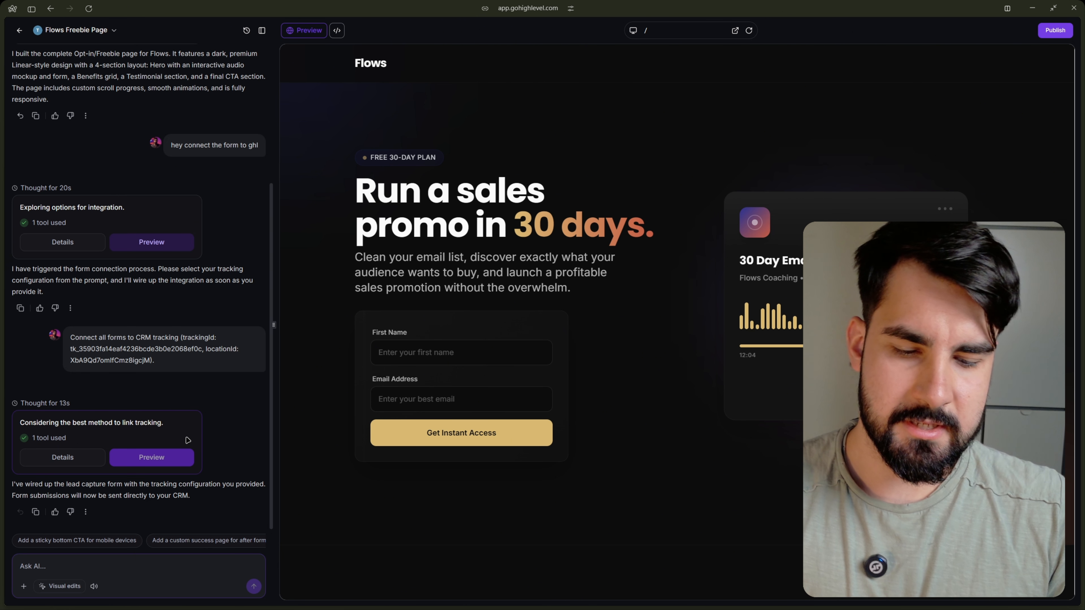
Ask the AI to "name the form 30 Day Email Plan", copying the title from the audio card in the preview.
{"action": "type", "text": "name "}
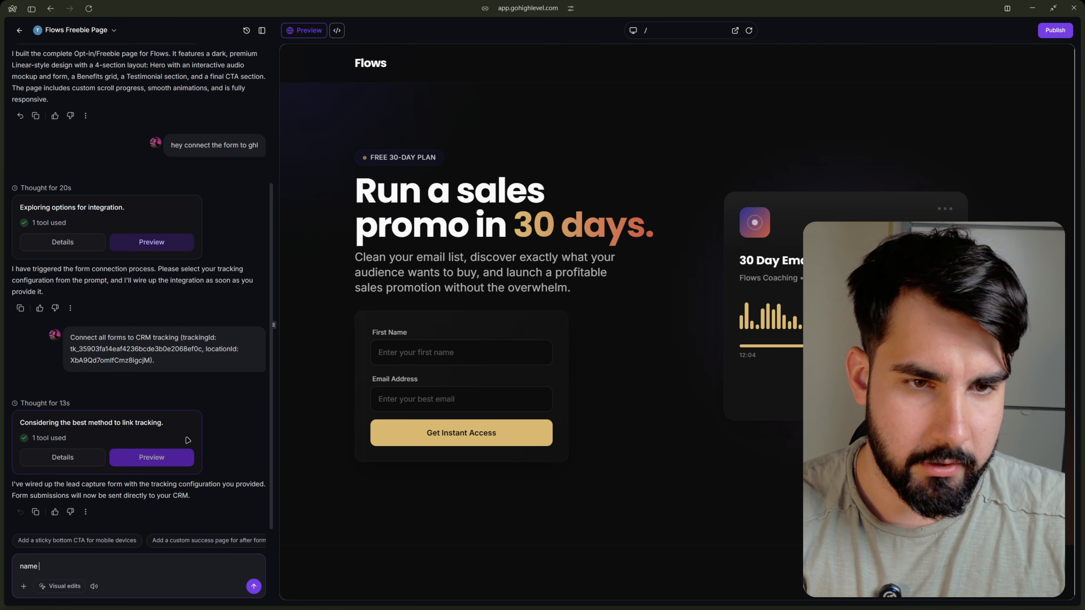
{"action": "type", "text": "the form"}
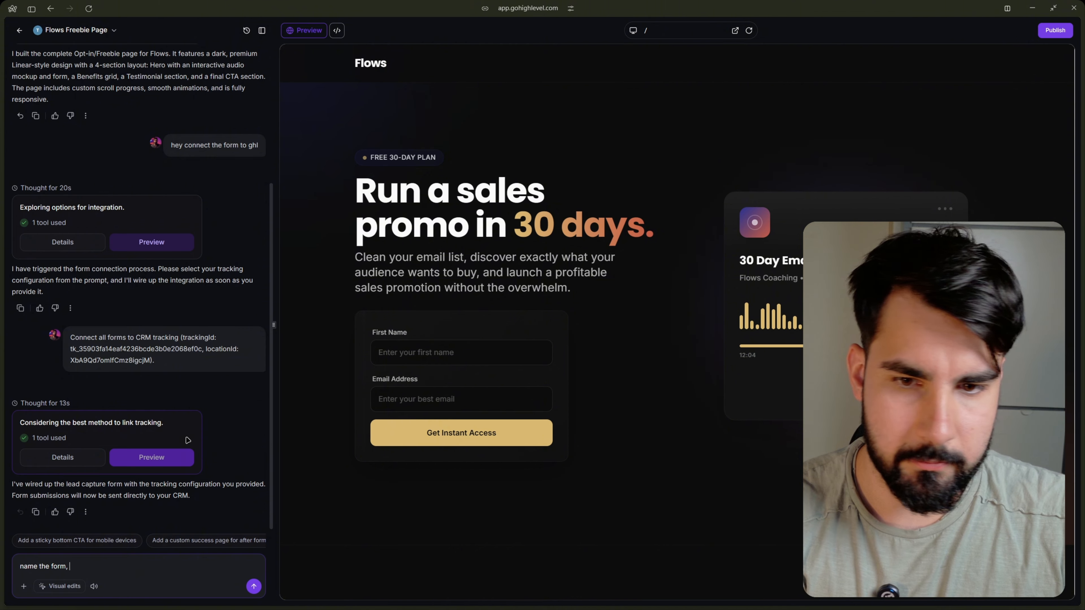
{"action": "triple_click", "coordinate": [762, 261]}
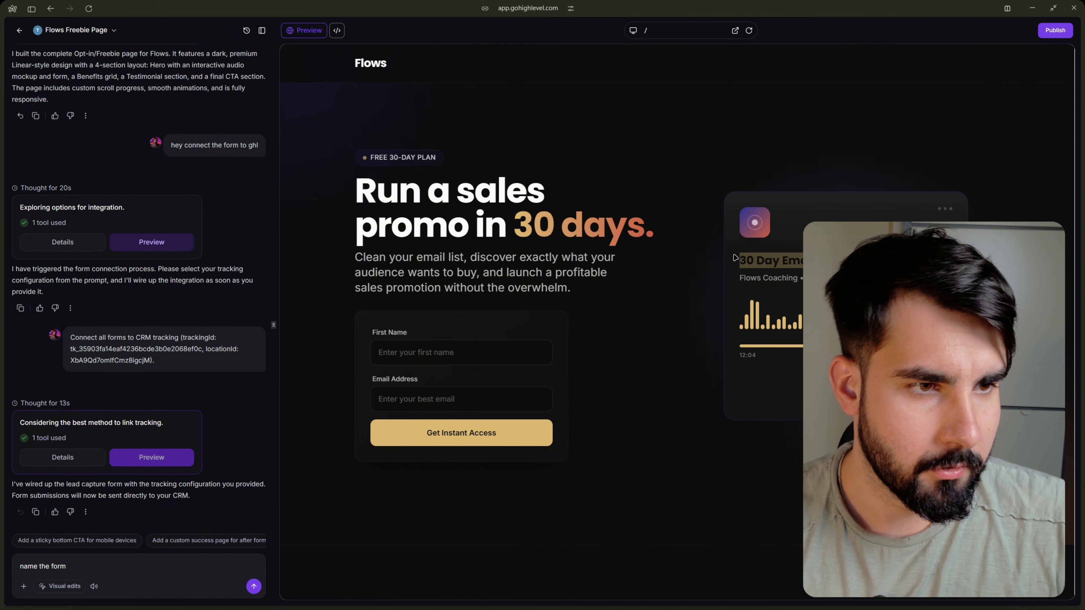
{"action": "left_click", "coordinate": [210, 559]}
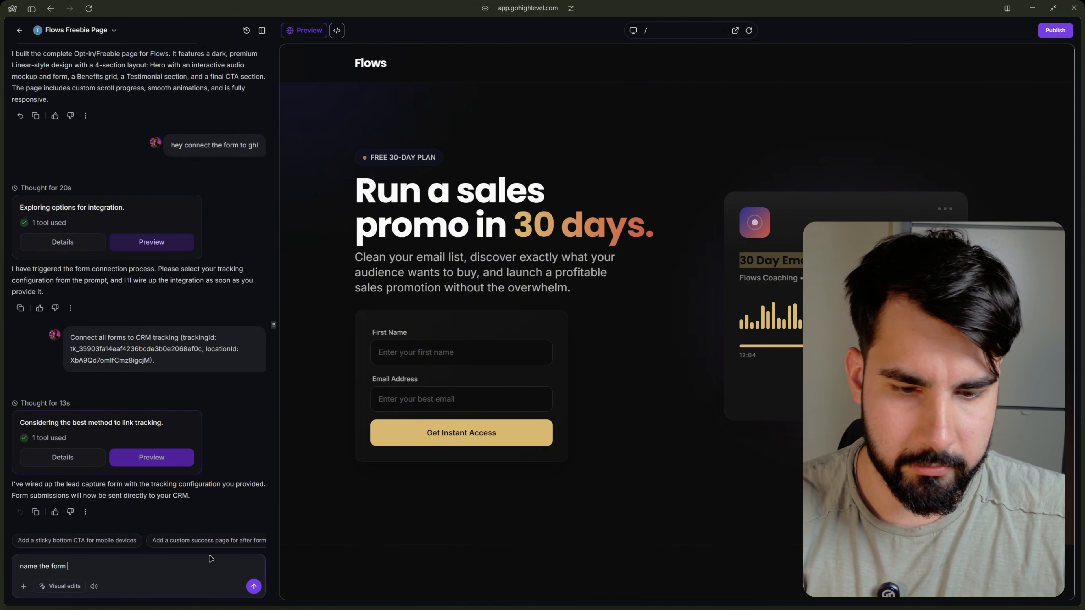
{"action": "type", "text": "30 Day Email Plan"}
{"action": "left_click", "coordinate": [254, 586]}
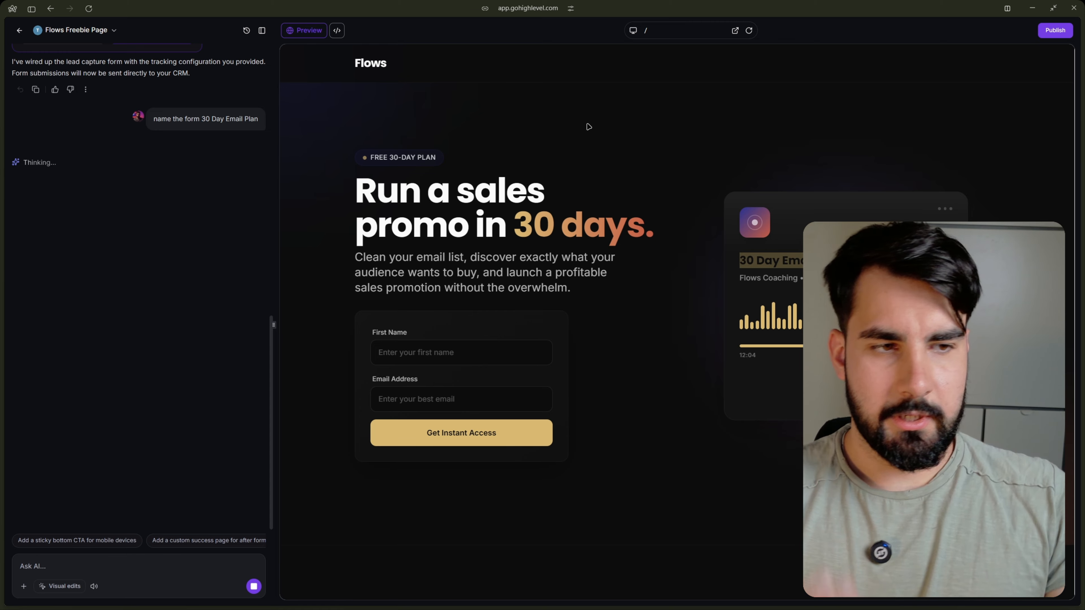
{"action": "left_click", "coordinate": [705, 329]}
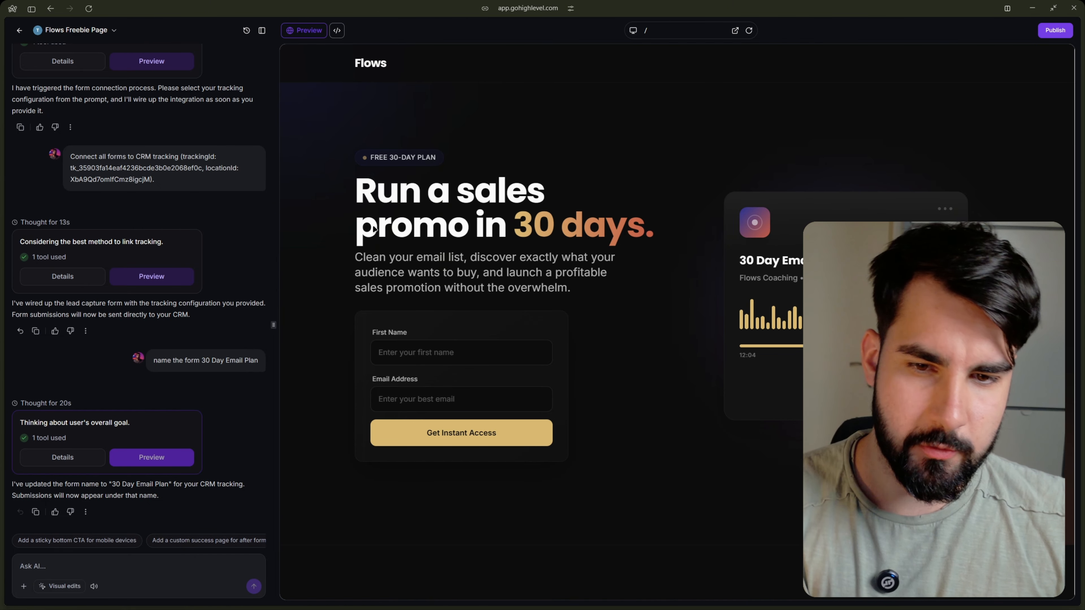
Test the opt-in form in a separate page preview by submitting a first name and an email address, and close the preview.
{"action": "left_click", "coordinate": [736, 31]}
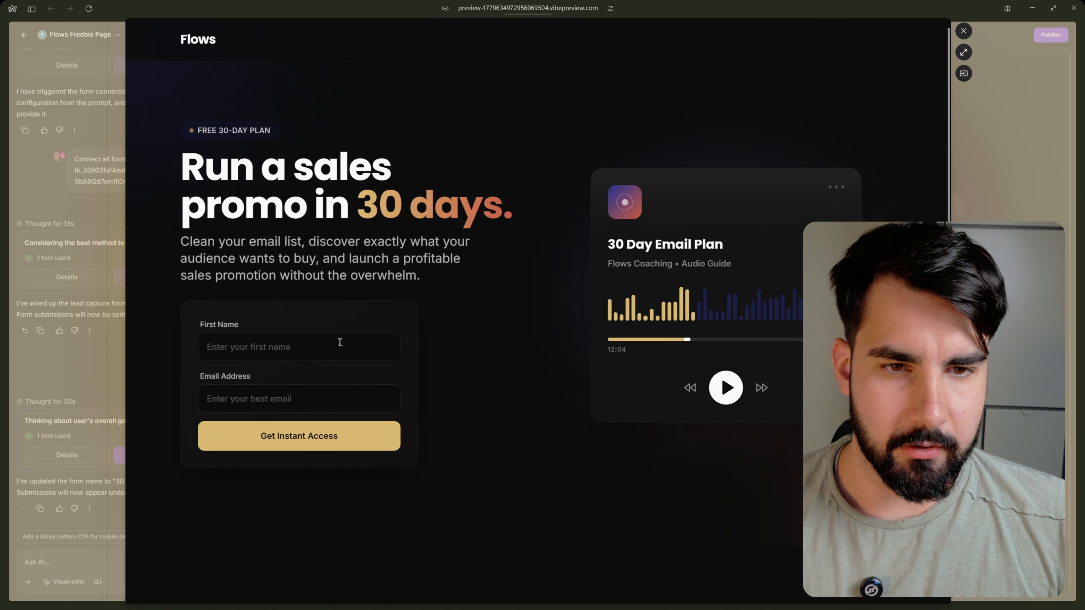
{"action": "left_click", "coordinate": [339, 342]}
{"action": "type", "text": "Denis"}
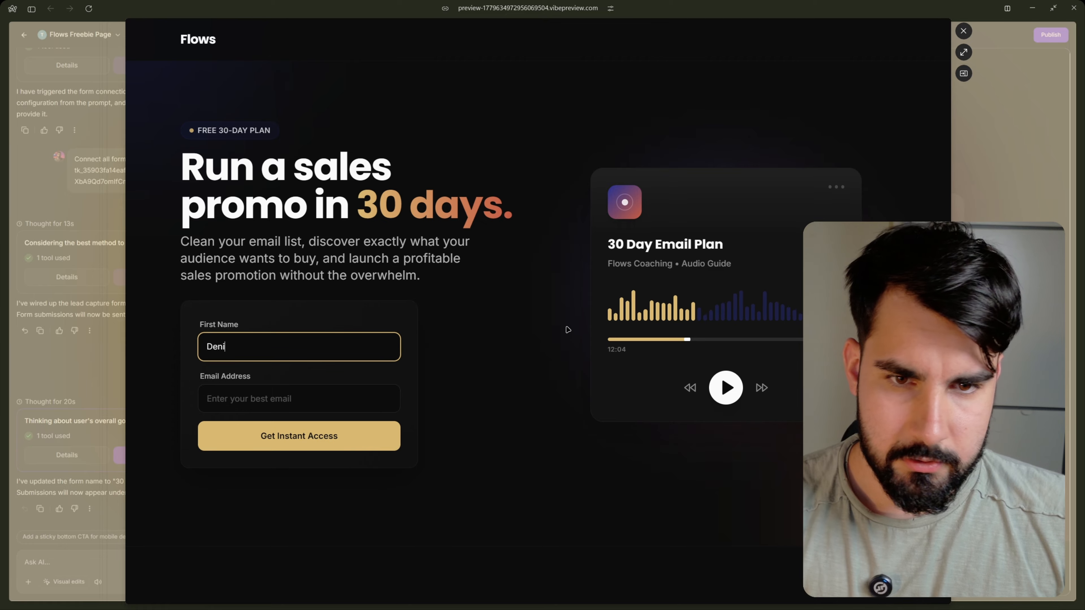
{"action": "key", "text": "Tab"}
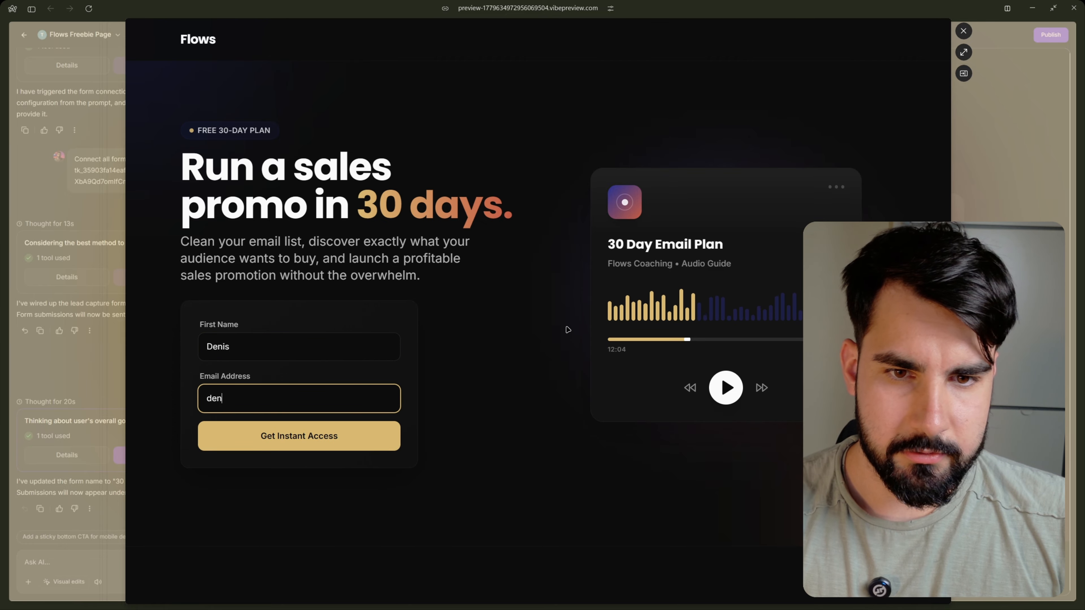
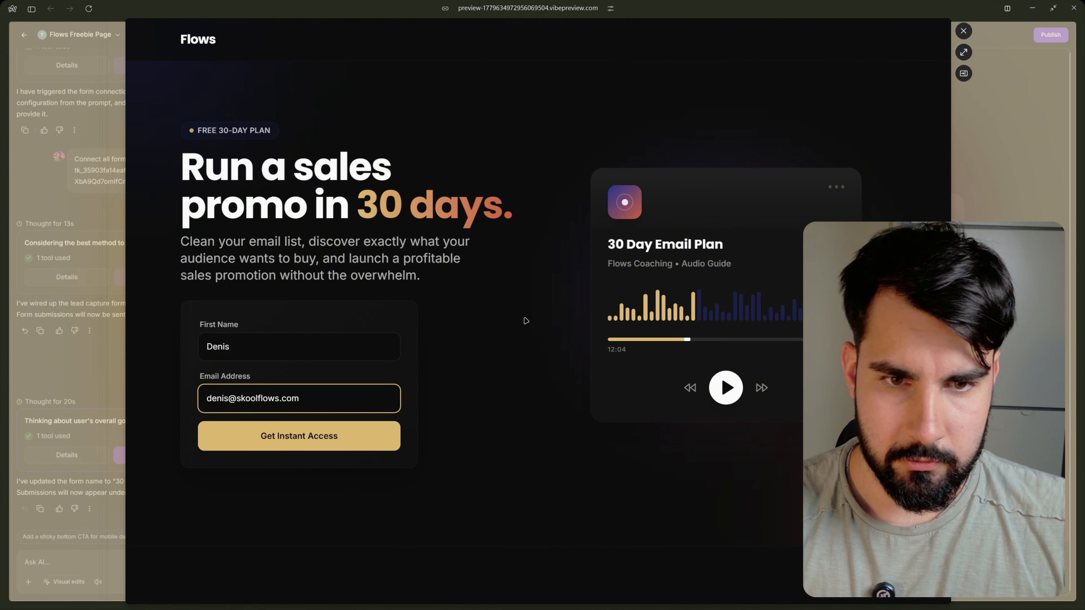
{"action": "left_click", "coordinate": [325, 437]}
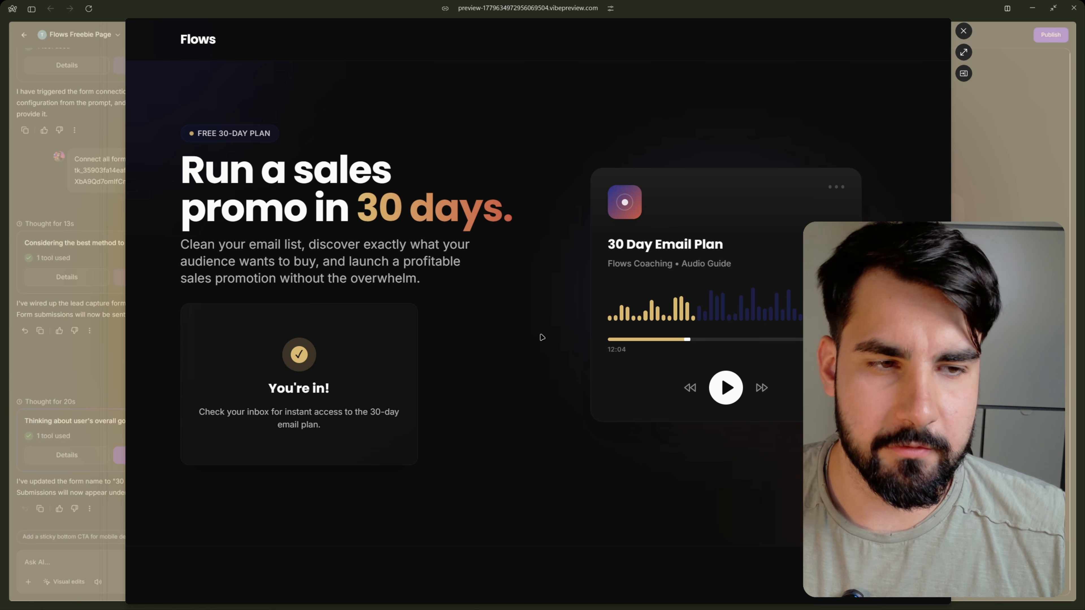
{"action": "left_click", "coordinate": [964, 31]}
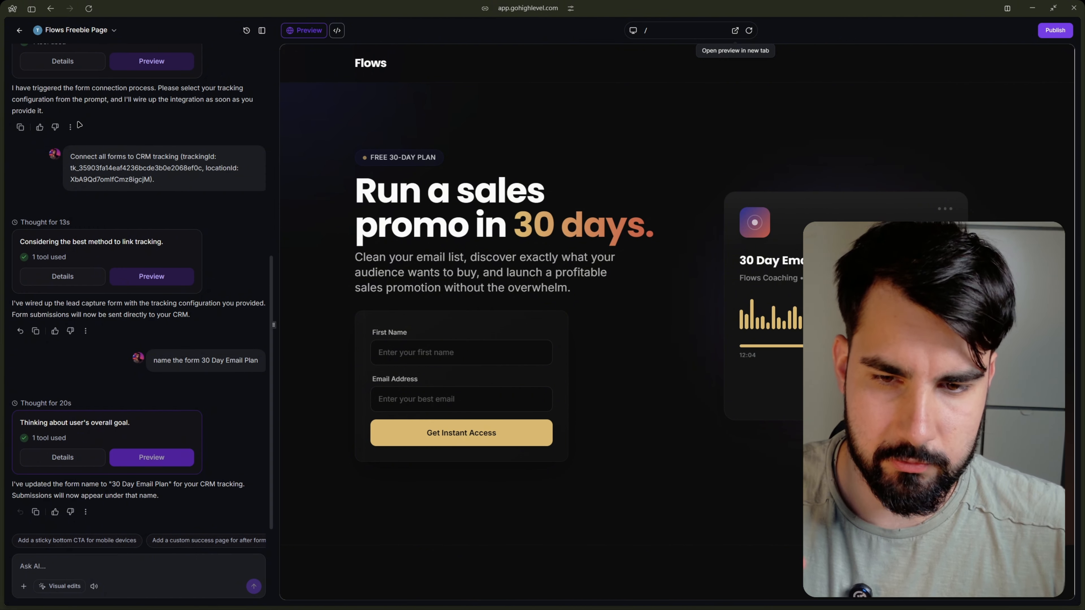
Leave AI Studio for the CRM dashboard and create a new automation workflow.
{"action": "left_click", "coordinate": [20, 33]}
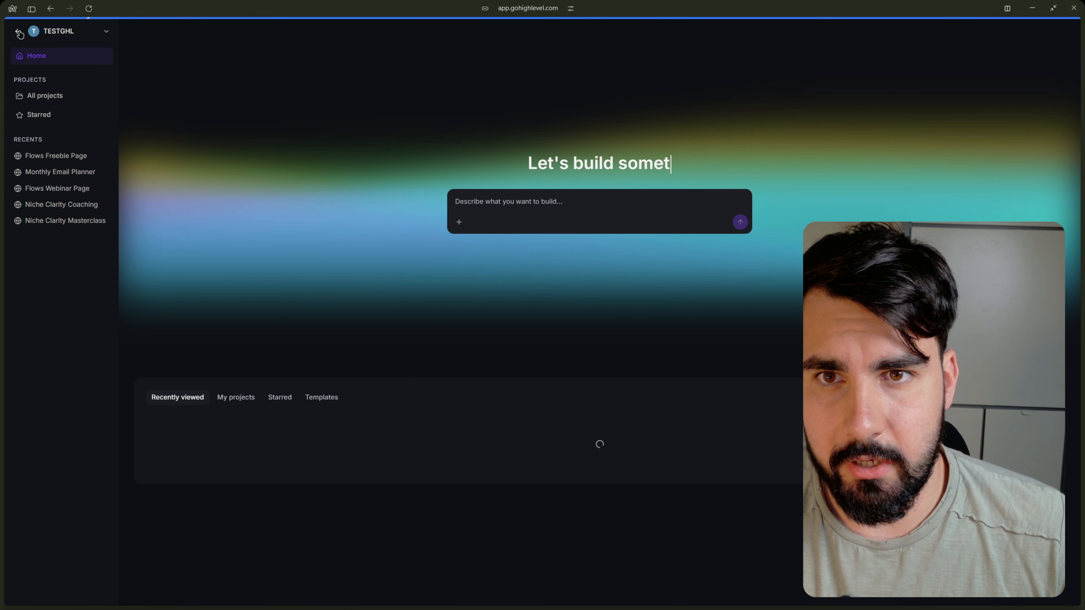
{"action": "left_click", "coordinate": [16, 31]}
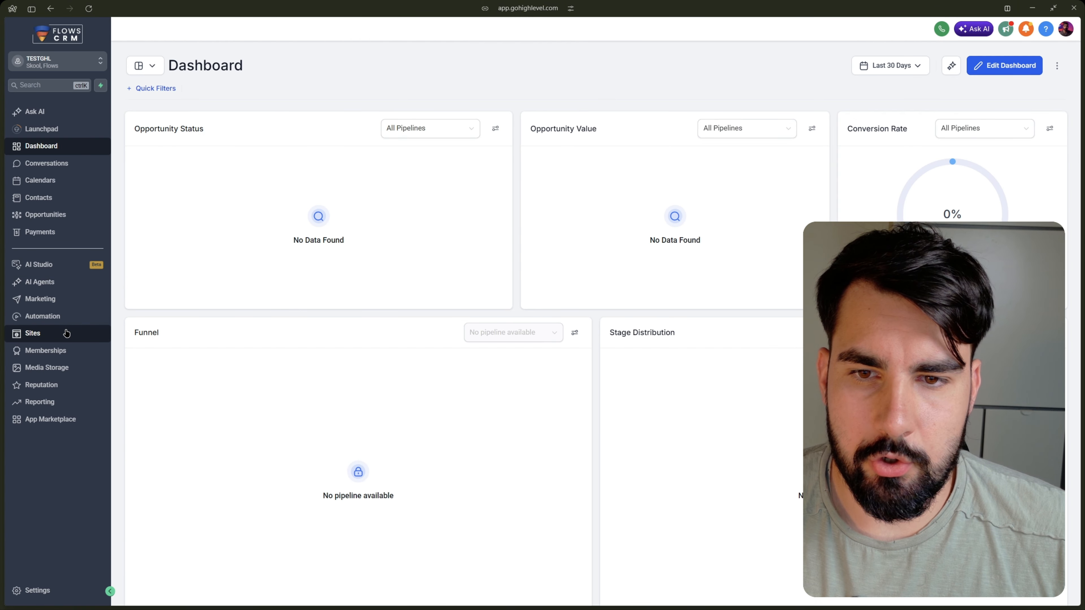
{"action": "left_click", "coordinate": [61, 319]}
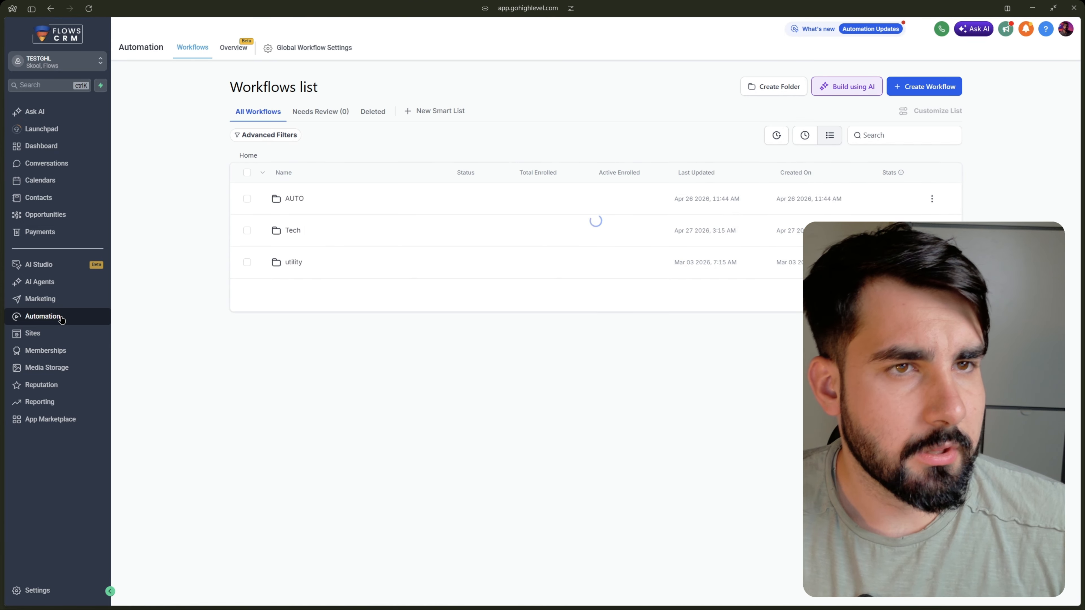
{"action": "left_click", "coordinate": [914, 89]}
{"action": "left_click", "coordinate": [904, 109]}
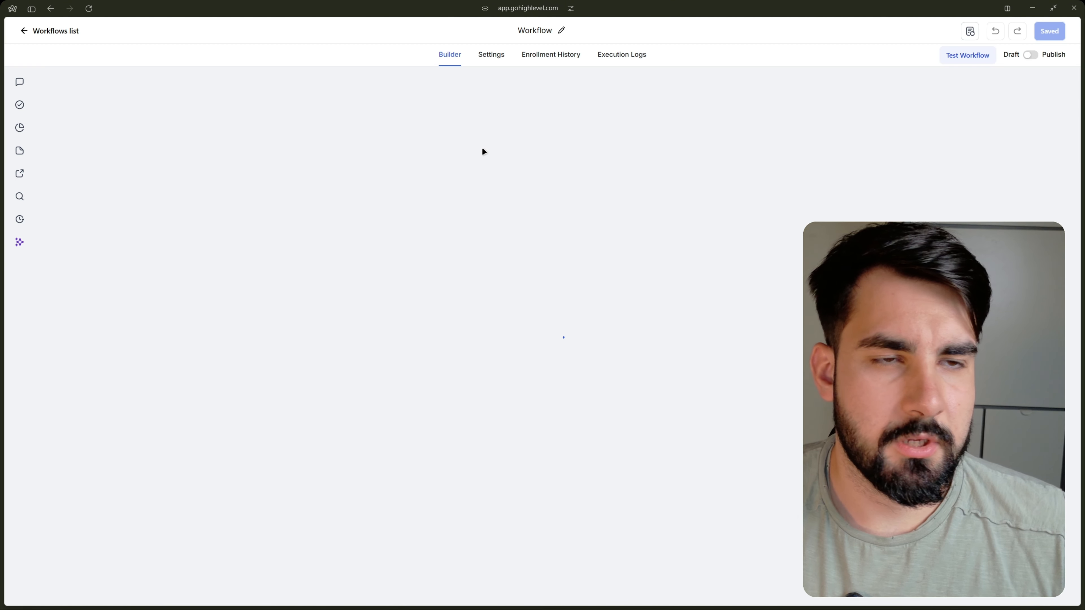
Rename the new workflow as "Opt-in 30 days plann".
{"action": "left_click", "coordinate": [548, 29]}
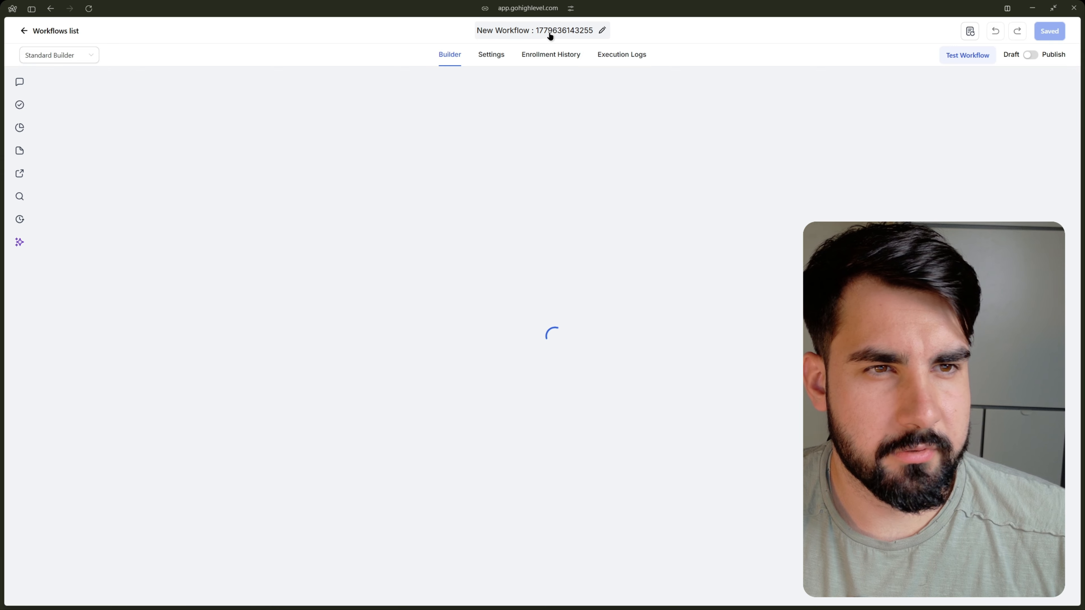
{"action": "type", "text": "O"}
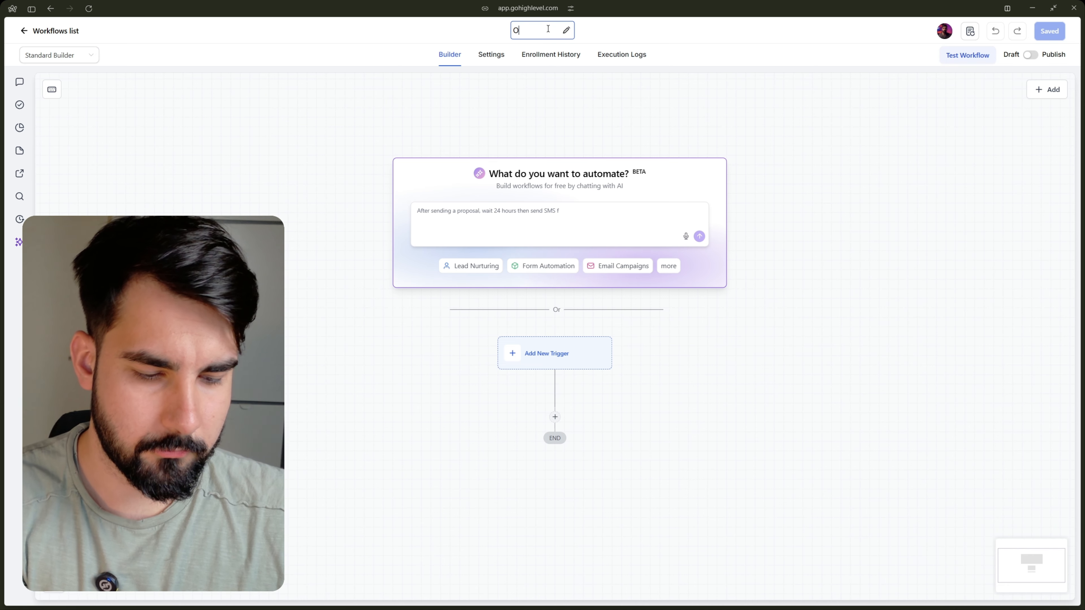
{"action": "type", "text": "pt-in 30 days planb"}
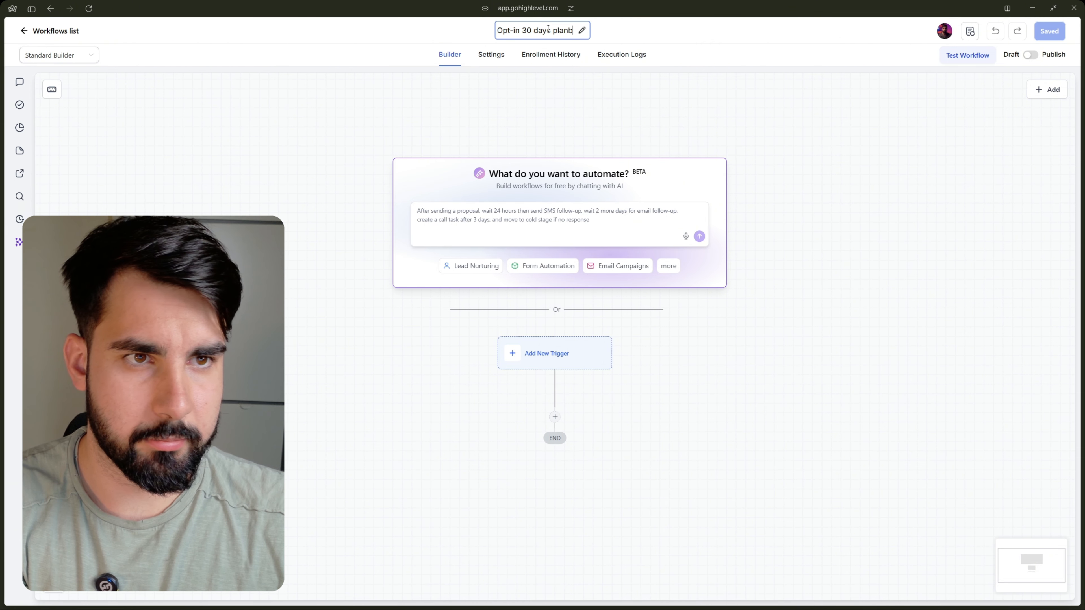
{"action": "key", "text": "BackSpace"}
{"action": "type", "text": "nn"}
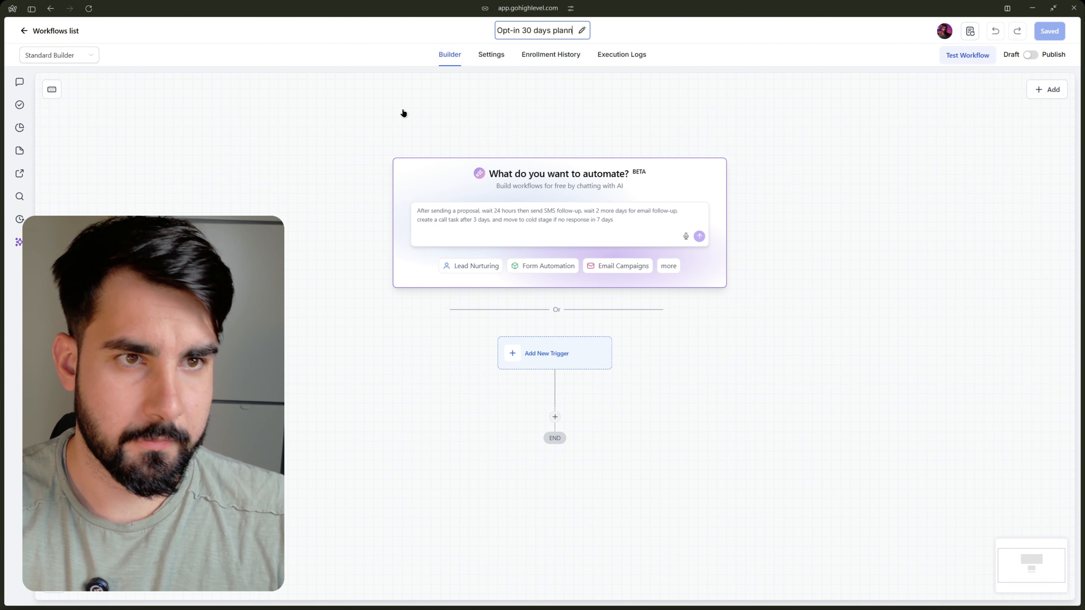
{"action": "left_click", "coordinate": [402, 111]}
Start a new trigger for the workflow and search the available triggers for "form".
{"action": "left_click", "coordinate": [561, 345]}
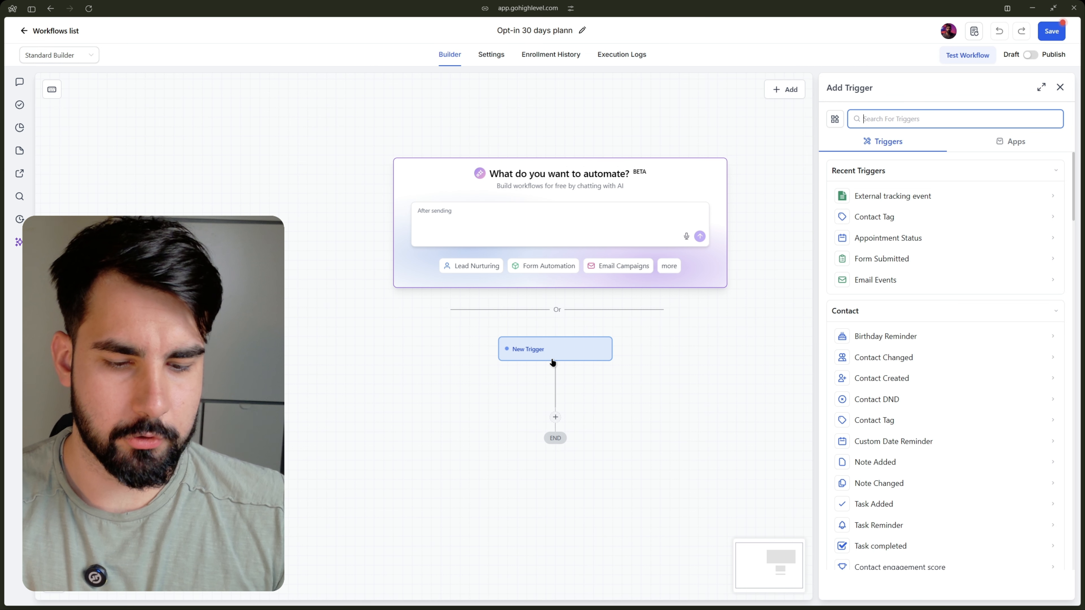
{"action": "type", "text": "from"}
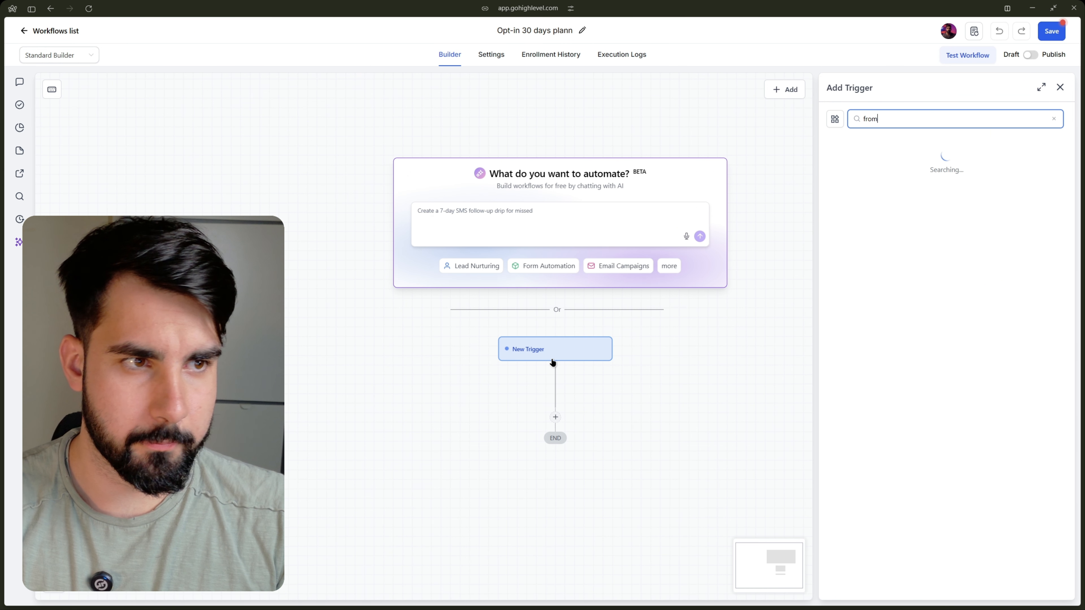
{"action": "key", "text": "BackSpace"}
{"action": "key", "text": "BackSpace"}
{"action": "key", "text": "BackSpace"}
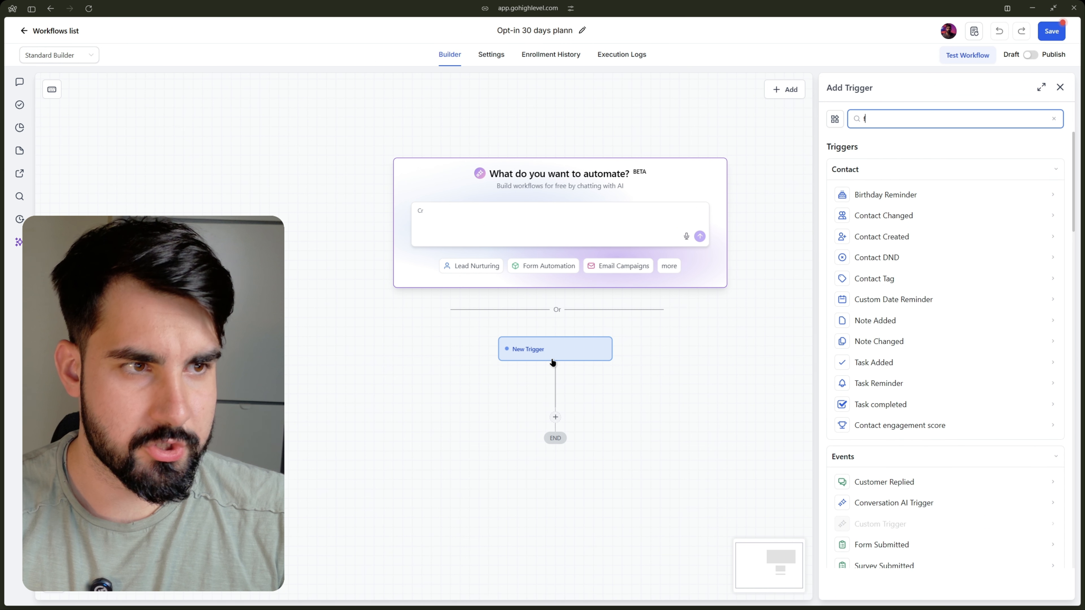
{"action": "type", "text": "orm"}
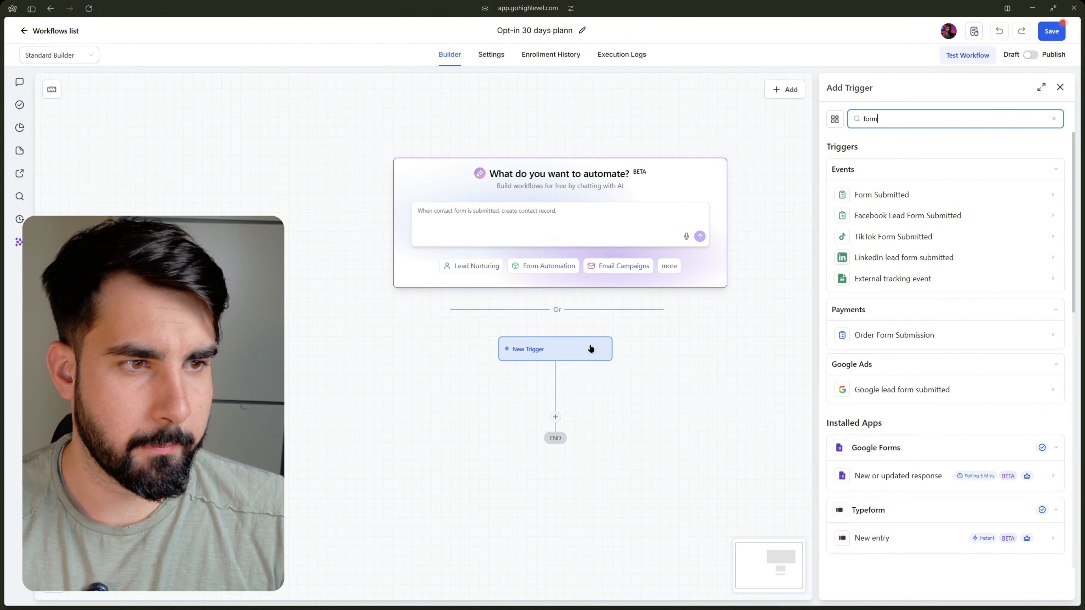
Search the triggers for "ext" instead and choose the External tracking event trigger.
{"action": "key", "text": "BackSpace"}
{"action": "key", "text": "BackSpace"}
{"action": "key", "text": "BackSpace"}
{"action": "key", "text": "BackSpace"}
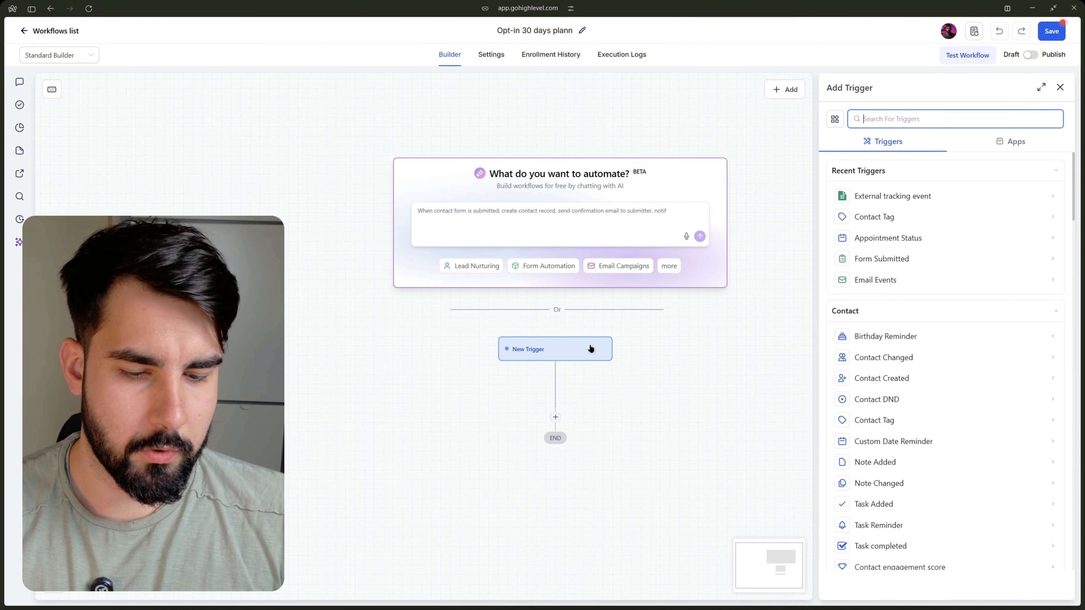
{"action": "type", "text": "ext"}
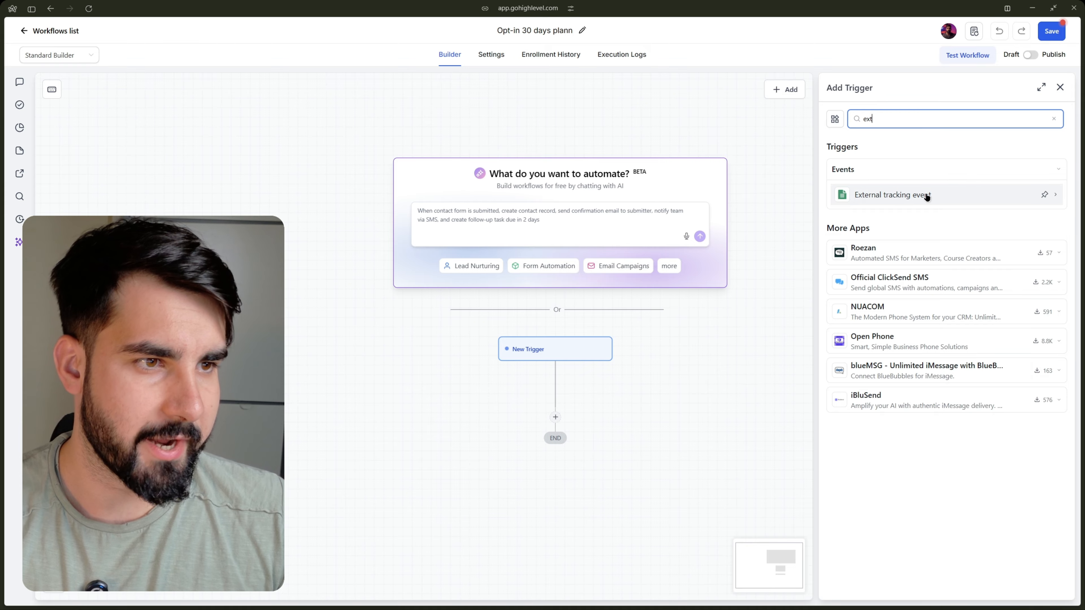
{"action": "left_click", "coordinate": [925, 195]}
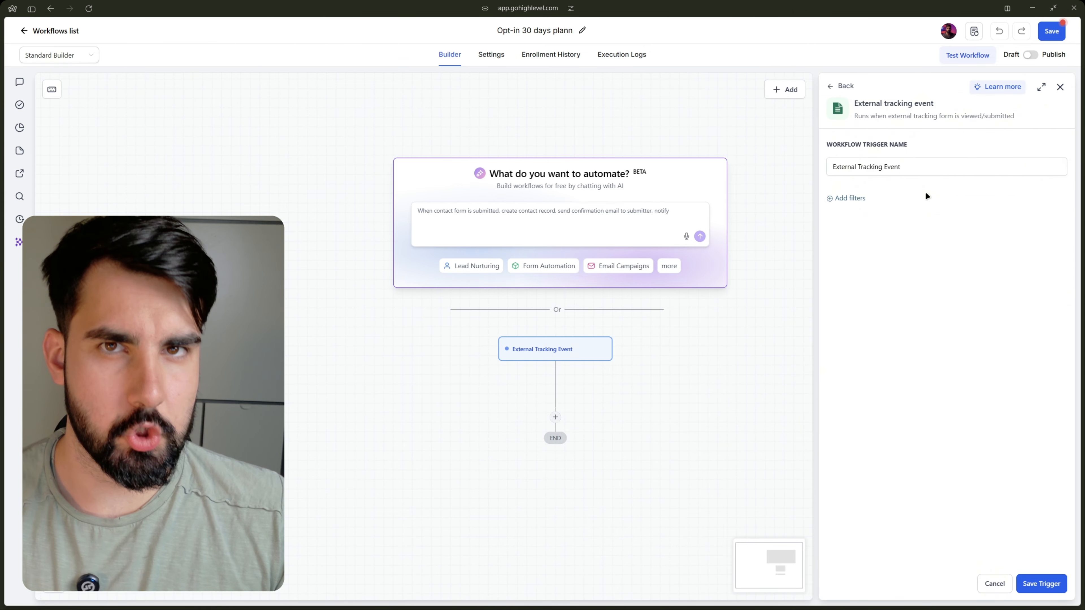
Add a trigger filter requiring that Event is any of Form Submitted.
{"action": "left_click", "coordinate": [839, 199]}
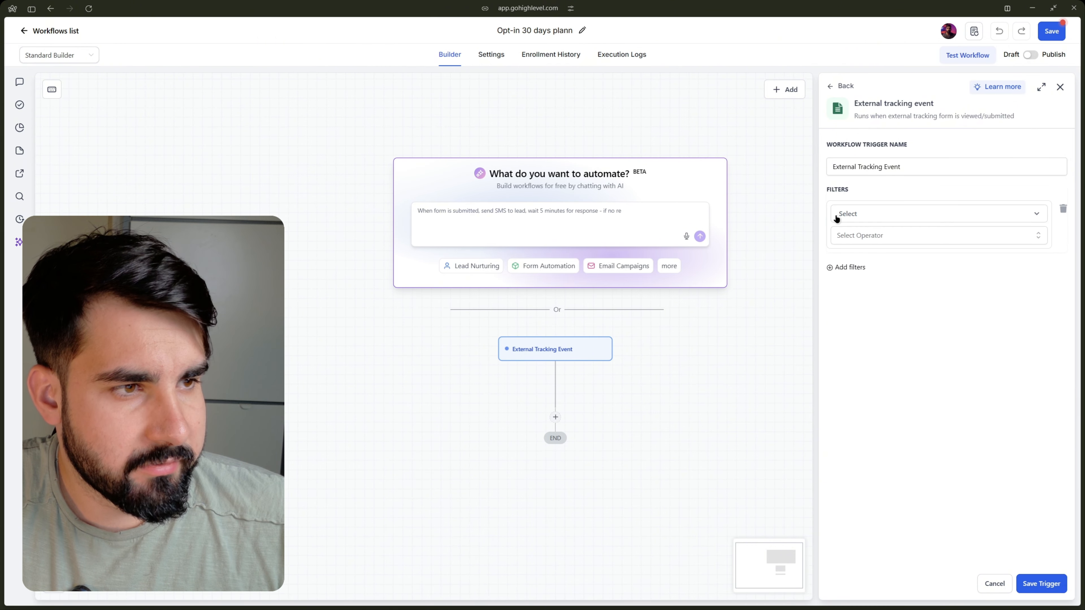
{"action": "left_click", "coordinate": [874, 211]}
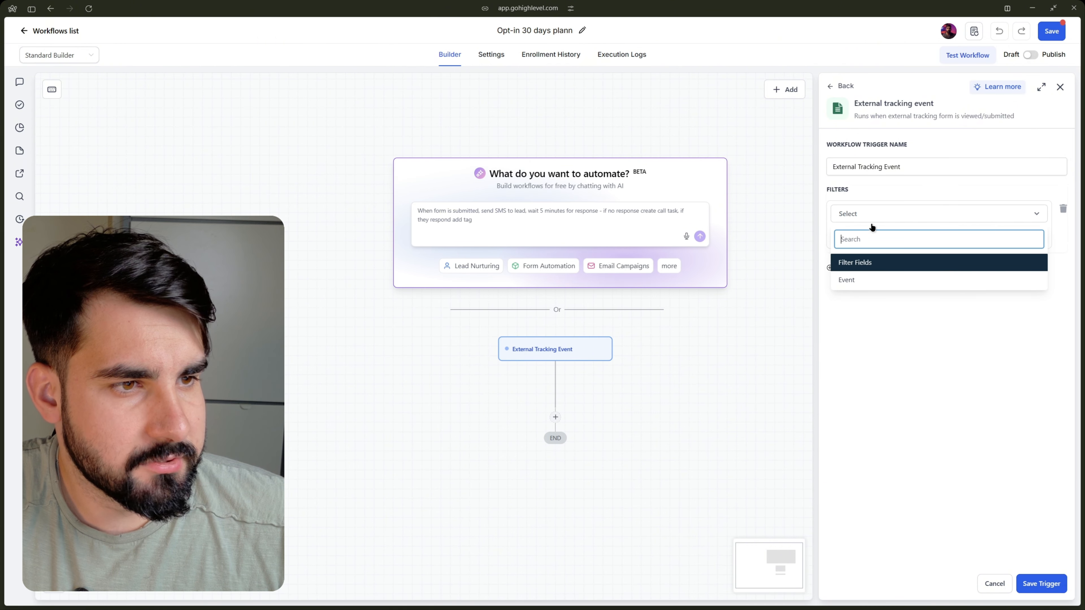
{"action": "left_click", "coordinate": [860, 279]}
{"action": "left_click", "coordinate": [857, 233]}
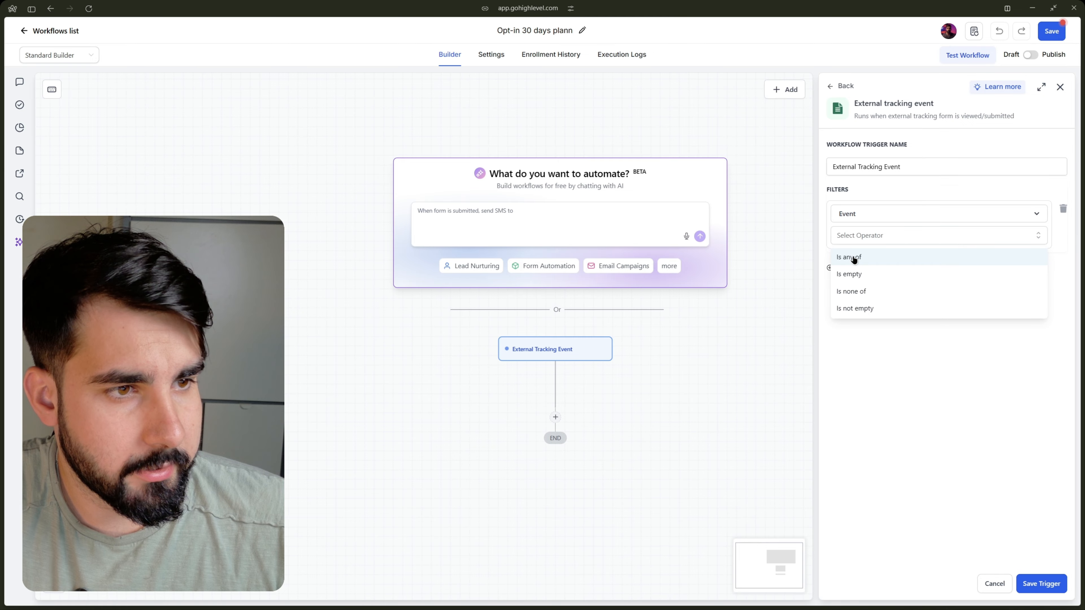
{"action": "left_click", "coordinate": [877, 256]}
{"action": "left_click", "coordinate": [875, 257]}
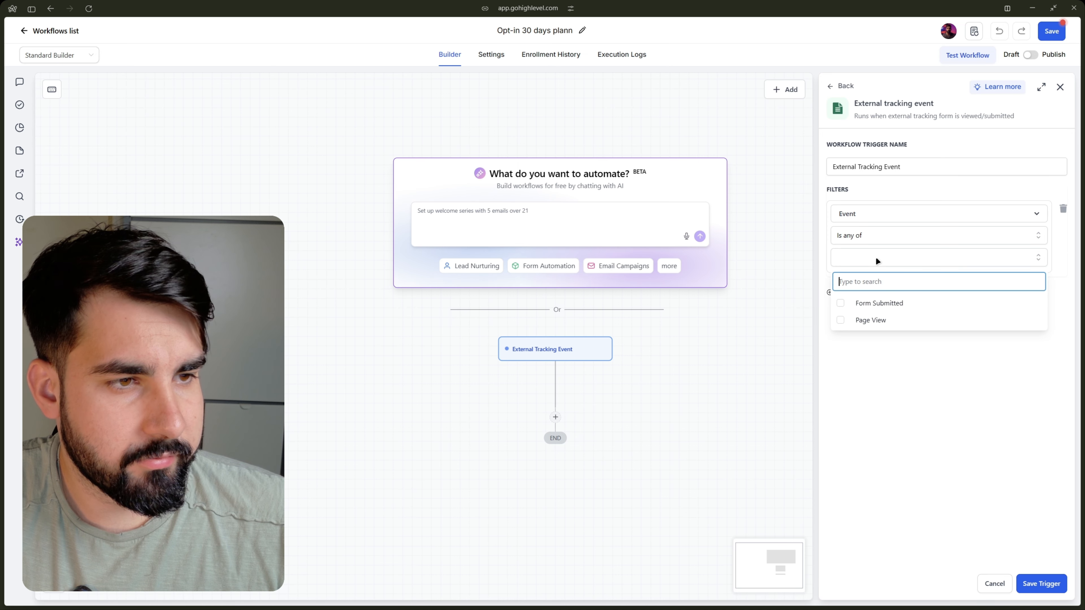
{"action": "left_click", "coordinate": [912, 302]}
{"action": "left_click", "coordinate": [900, 361]}
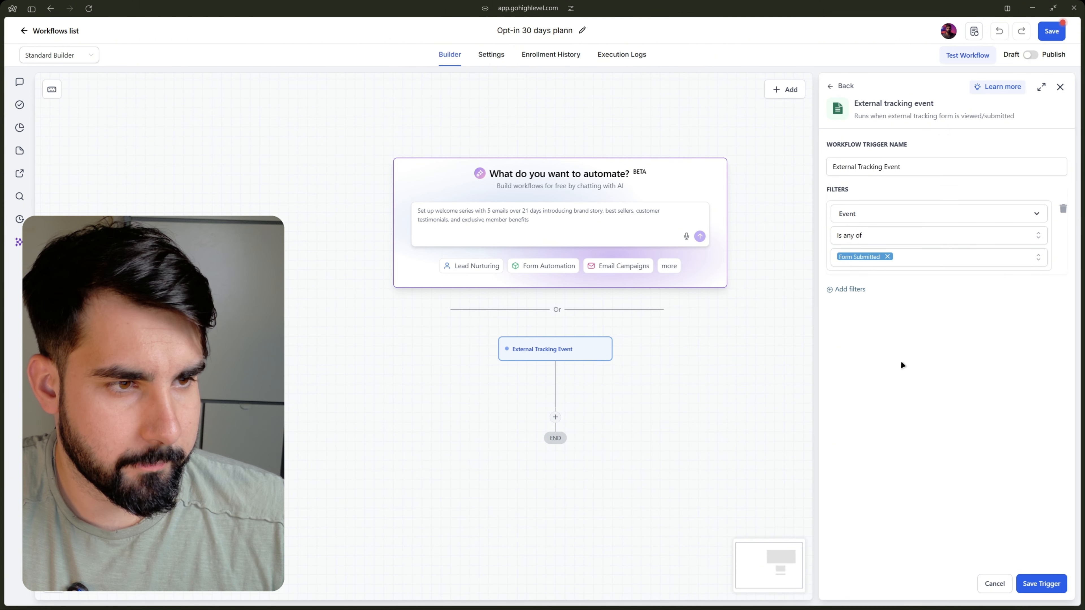
Add a second filter requiring that External Form is 30 Day Email Plan, and save the trigger.
{"action": "left_click", "coordinate": [846, 291]}
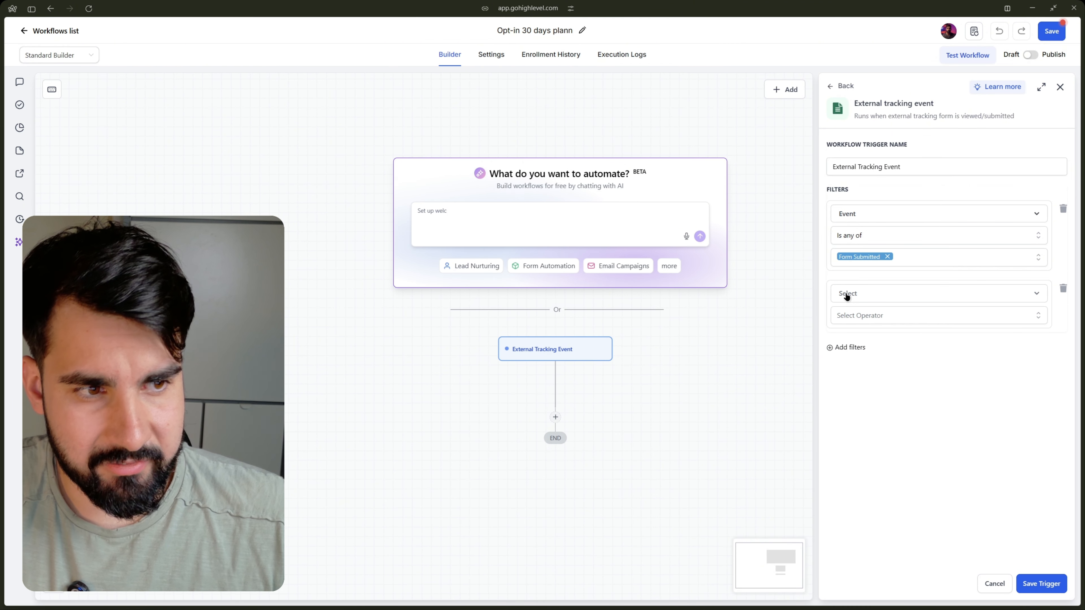
{"action": "left_click", "coordinate": [847, 295]}
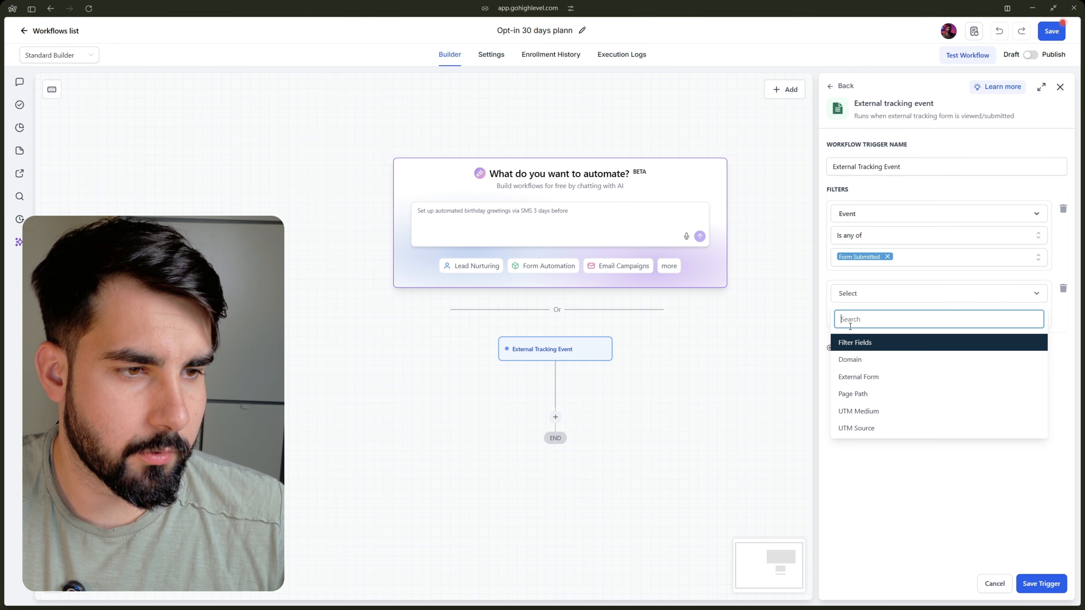
{"action": "left_click", "coordinate": [890, 376]}
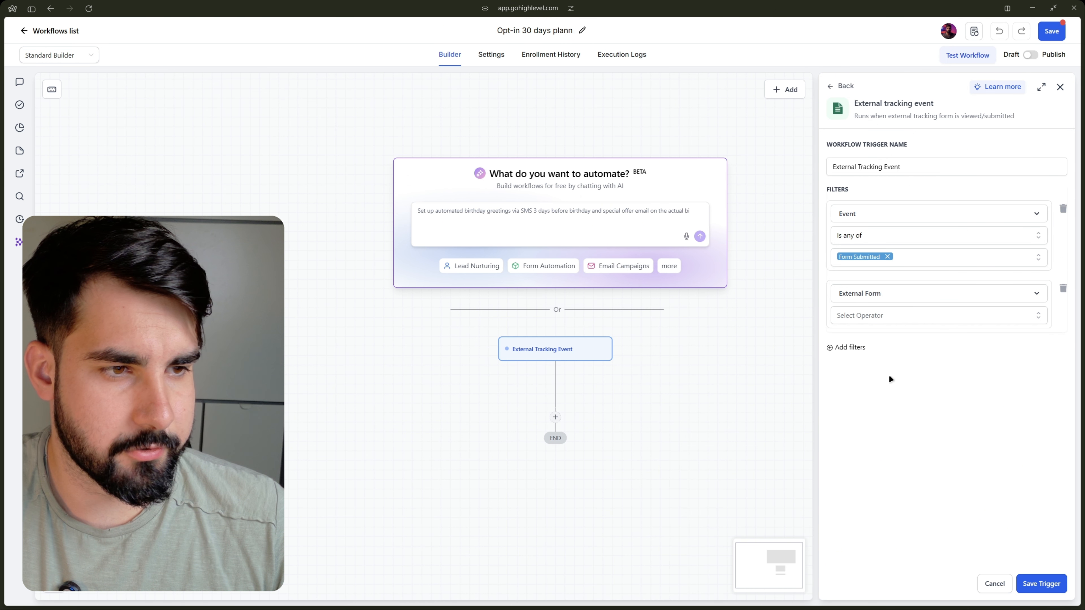
{"action": "left_click", "coordinate": [862, 314]}
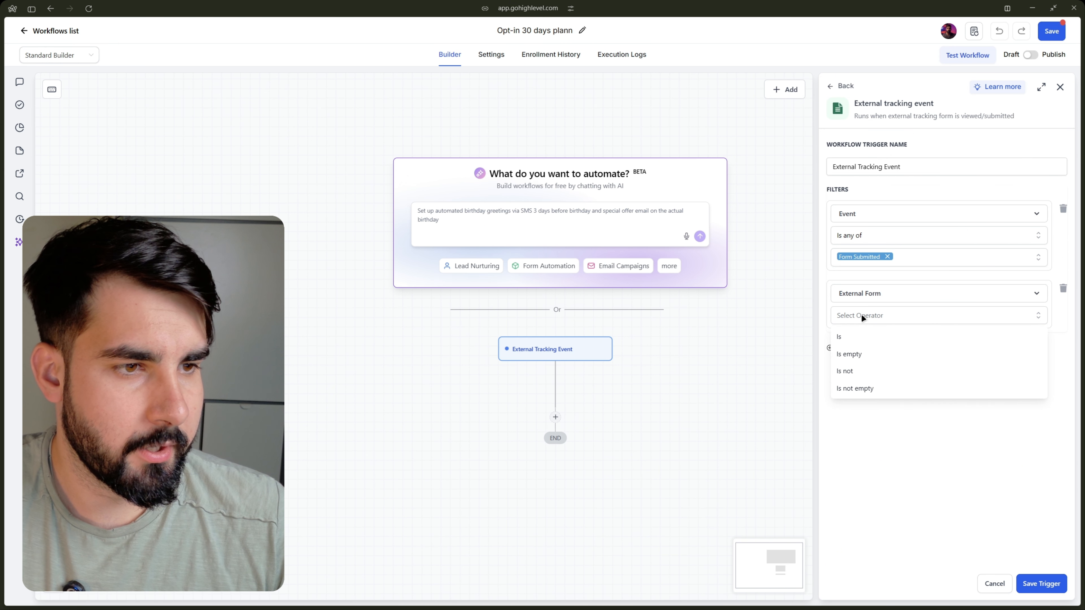
{"action": "left_click", "coordinate": [865, 336]}
{"action": "left_click", "coordinate": [864, 338]}
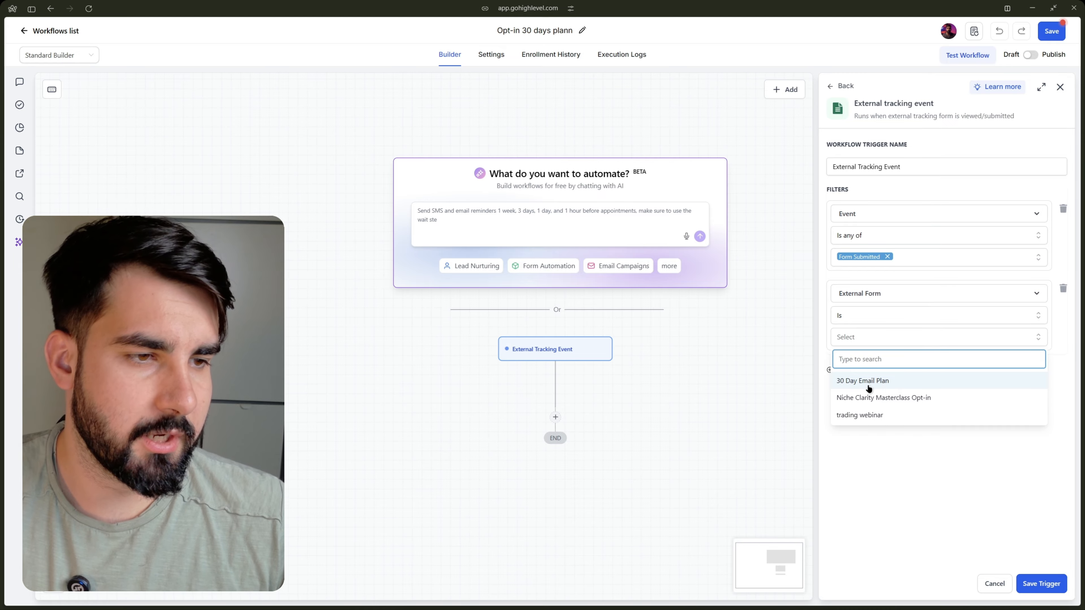
{"action": "left_click", "coordinate": [900, 381]}
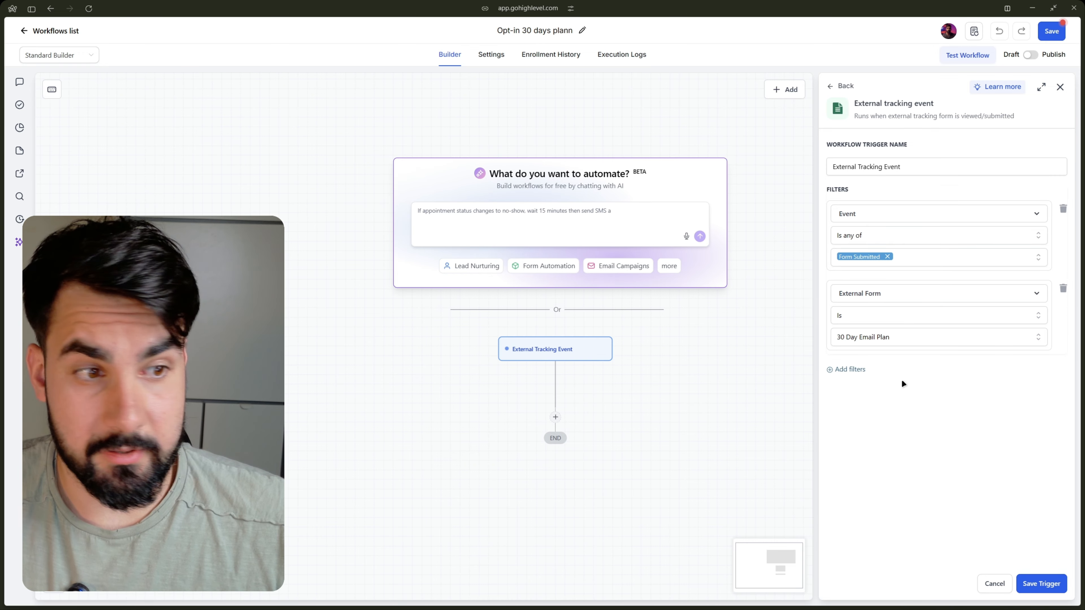
{"action": "left_click", "coordinate": [1032, 579]}
Add an Email action below the trigger and fill in the sender's name.
{"action": "scroll", "coordinate": [492, 199], "scroll_direction": "down", "scroll_amount": 3}
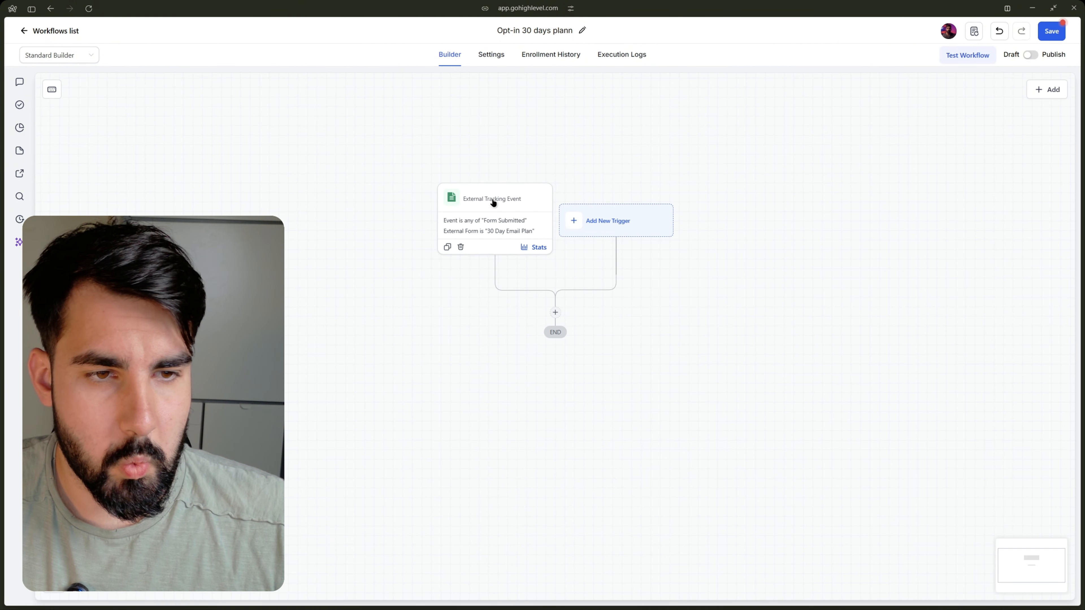
{"action": "left_click", "coordinate": [555, 312]}
{"action": "left_click", "coordinate": [887, 239]}
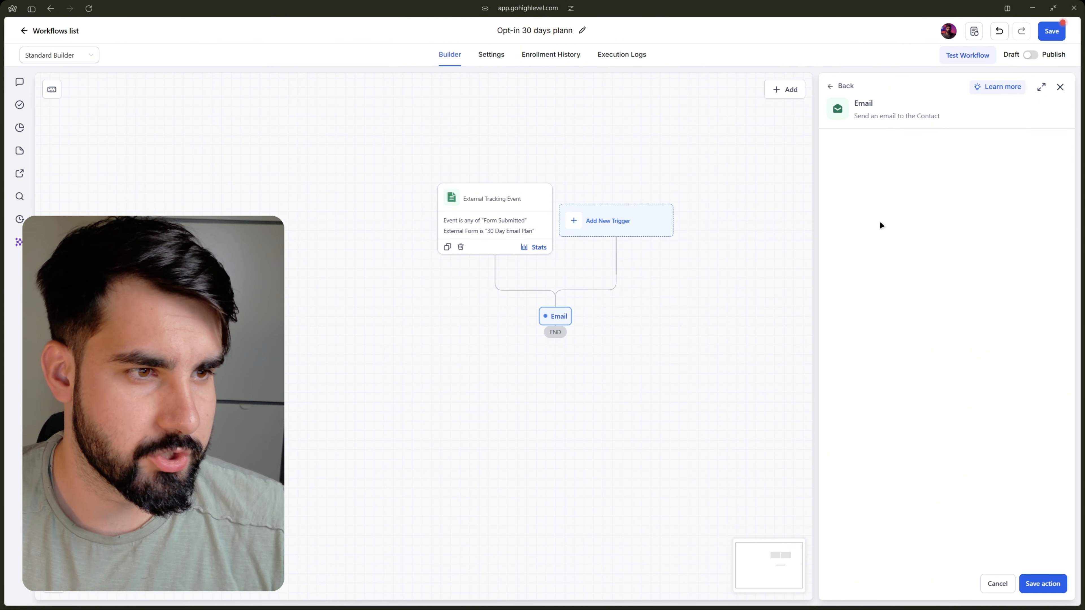
{"action": "left_click", "coordinate": [872, 189]}
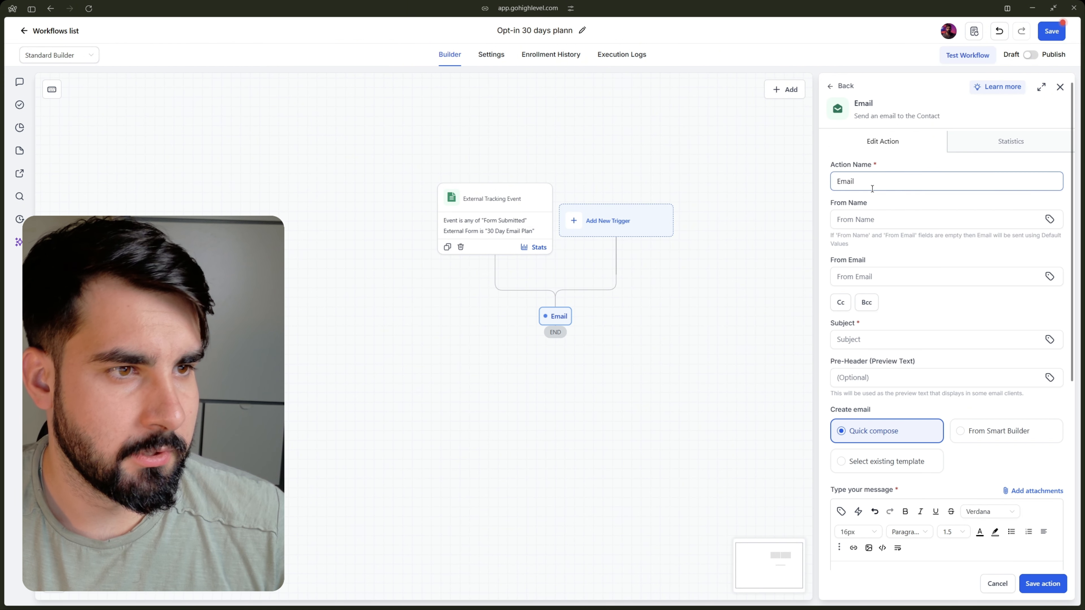
{"action": "left_click", "coordinate": [872, 219]}
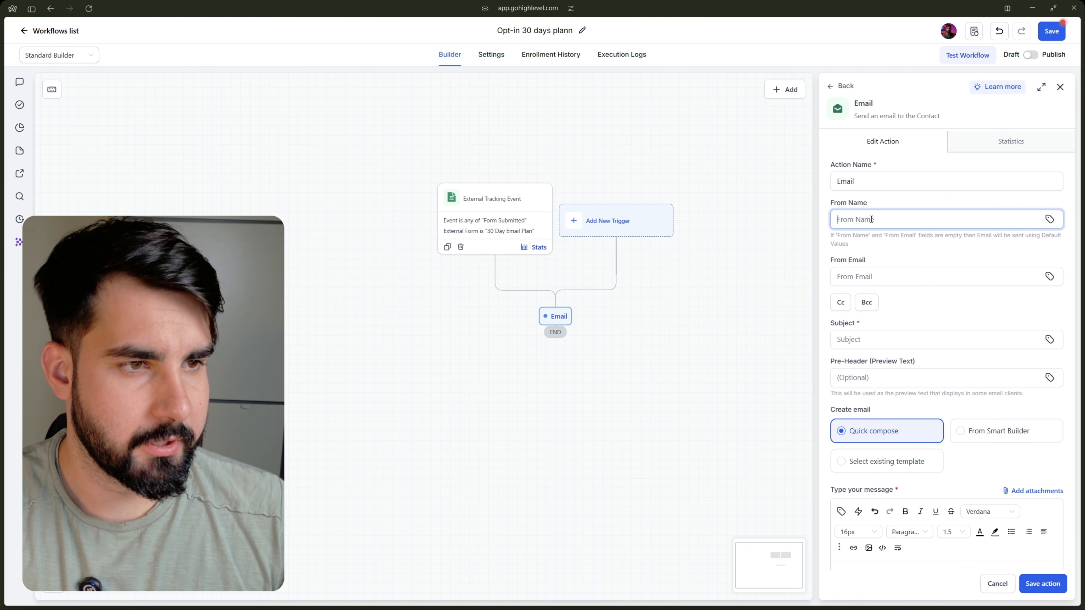
{"action": "type", "text": "denis"}
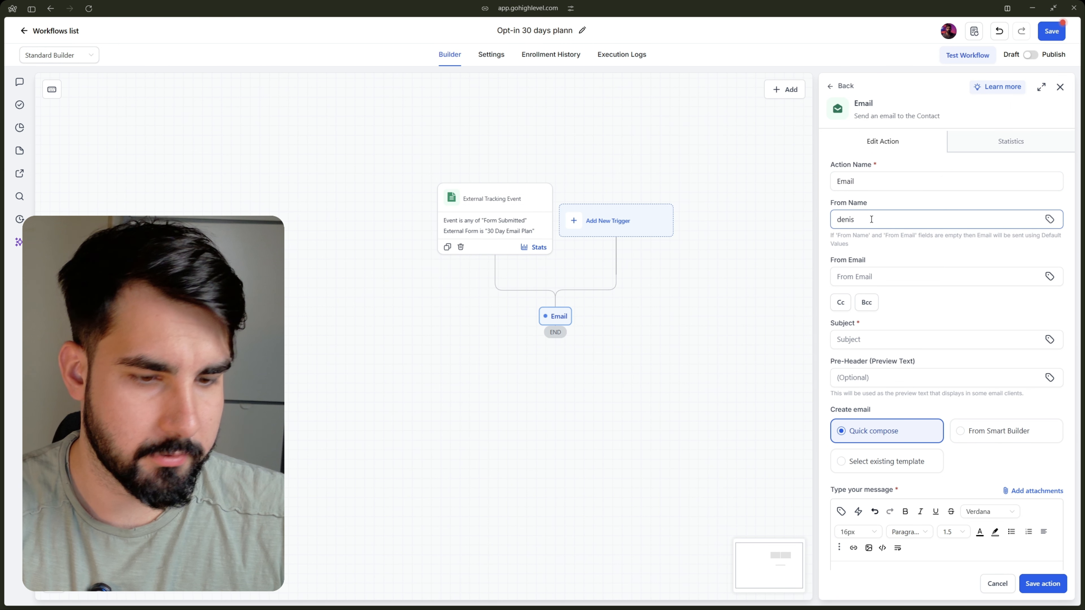
Set the email's subject to "Hey grab your 30-days plan".
{"action": "left_click", "coordinate": [871, 339]}
{"action": "type", "text": "Hey"}
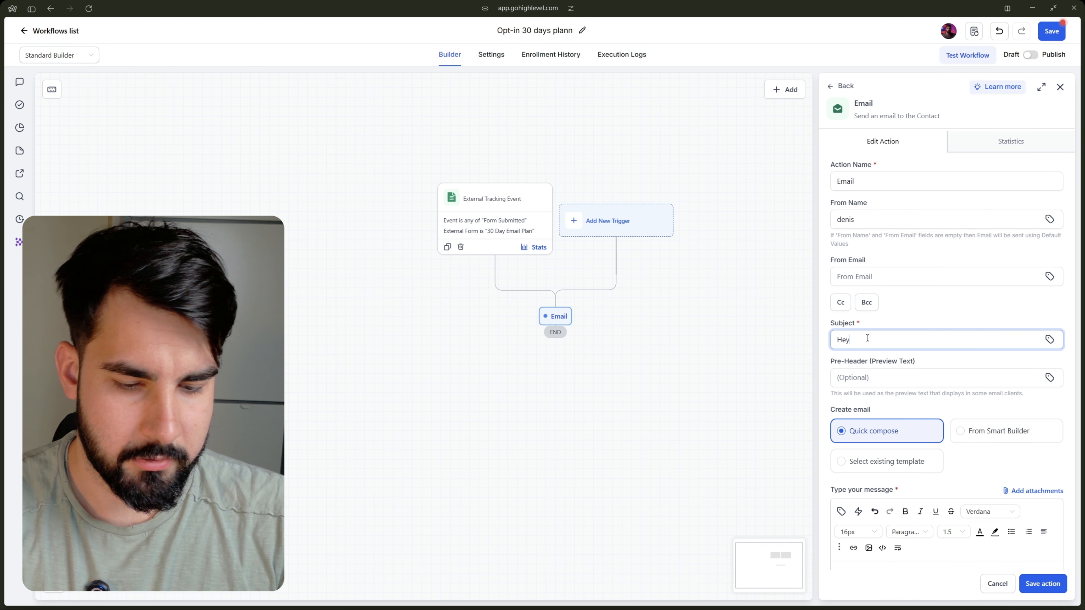
{"action": "type", "text": " grab y"}
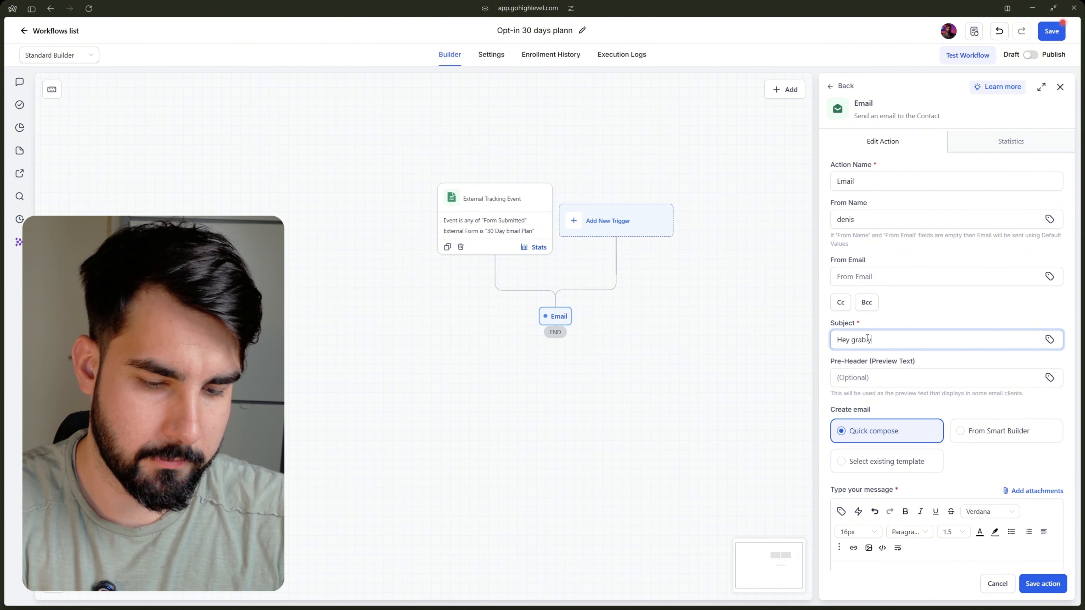
{"action": "type", "text": "opu"}
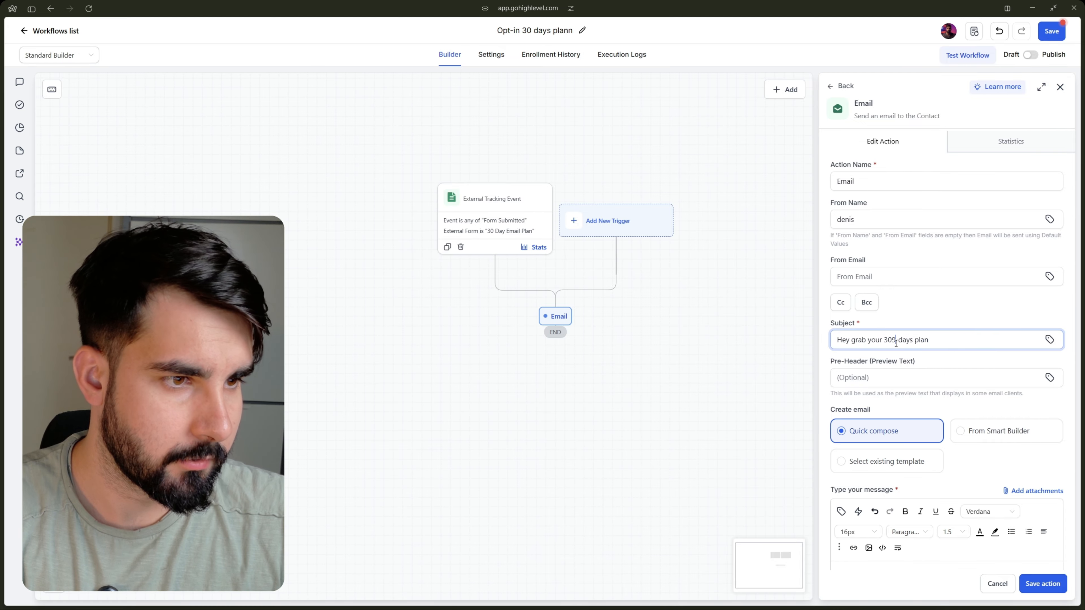
{"action": "key", "text": "BackSpace"}
Enter "ss" as placeholder text in the email message and save the action.
{"action": "scroll", "coordinate": [946, 352], "scroll_direction": "down", "scroll_amount": 3}
{"action": "left_click", "coordinate": [895, 456]}
{"action": "type", "text": "ss"}
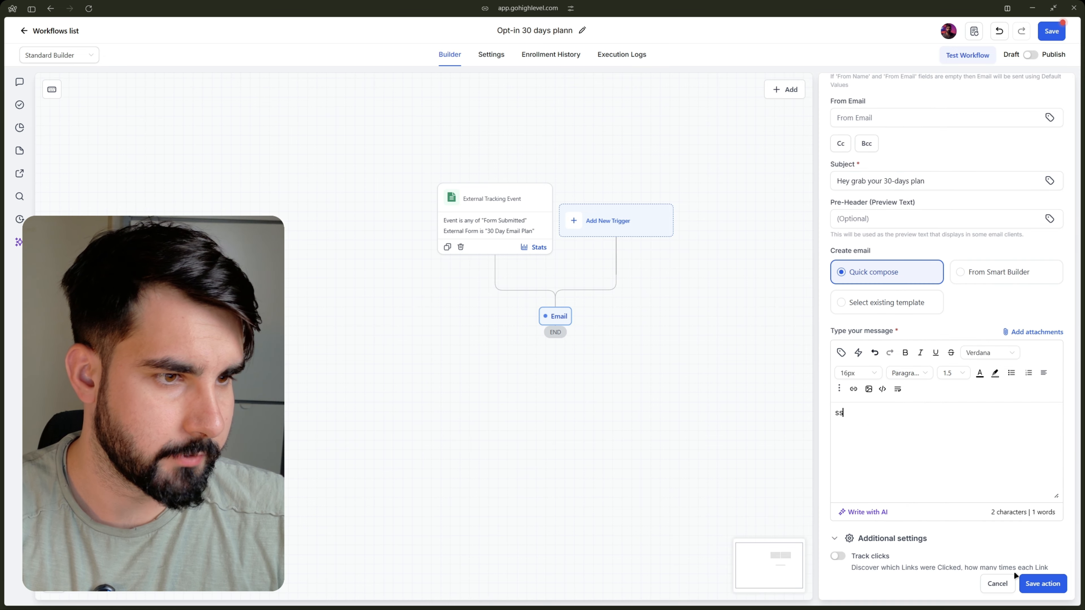
{"action": "left_click", "coordinate": [1025, 582]}
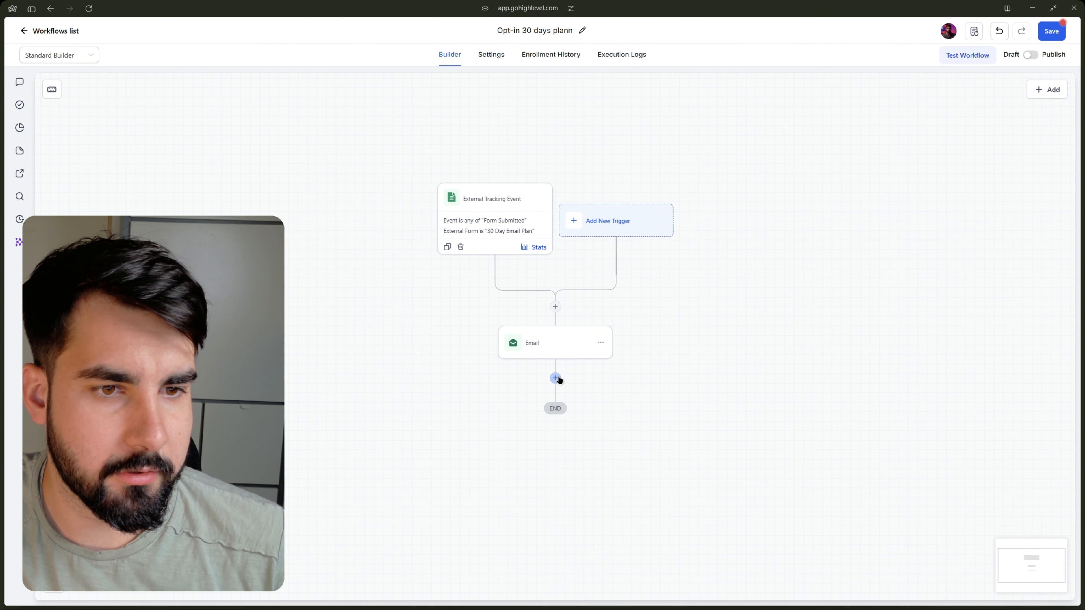
Try to leave for the workflows list, and cancel leaving to stay in the workflow builder.
{"action": "left_click", "coordinate": [58, 31]}
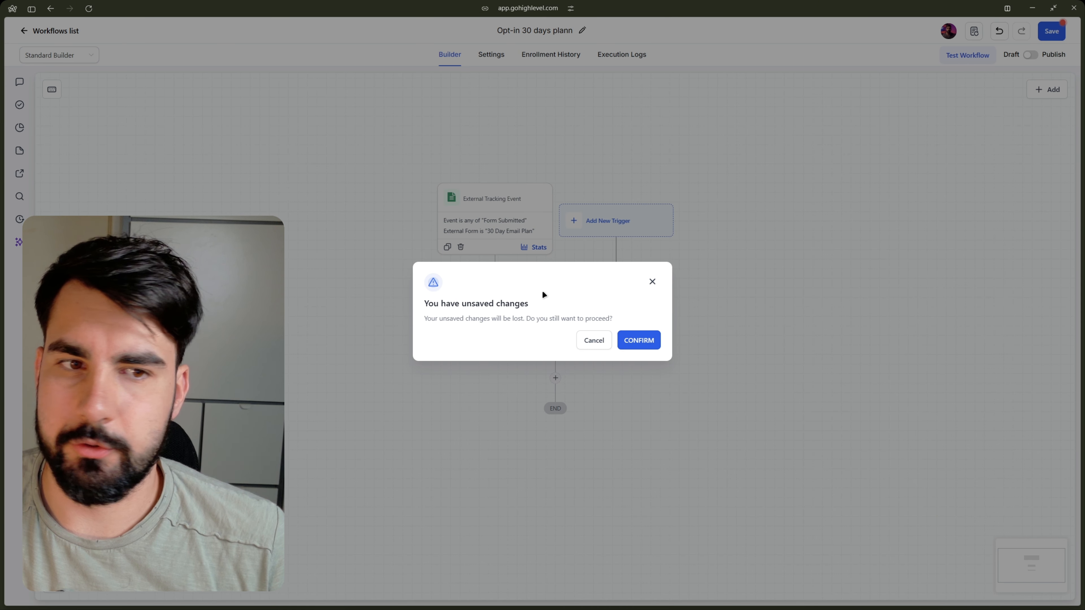
{"action": "left_click", "coordinate": [653, 283]}
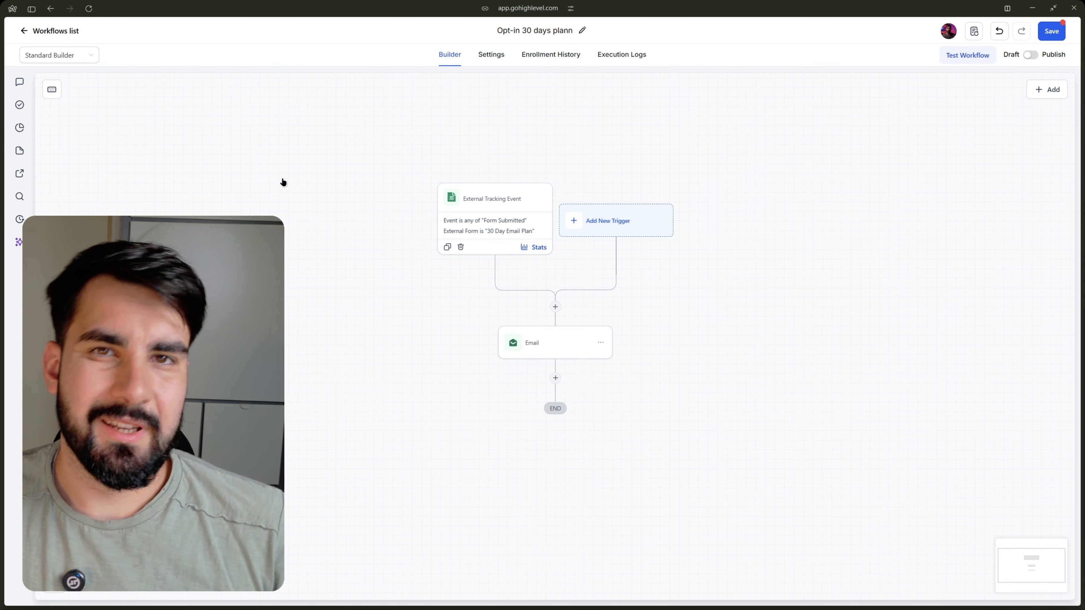